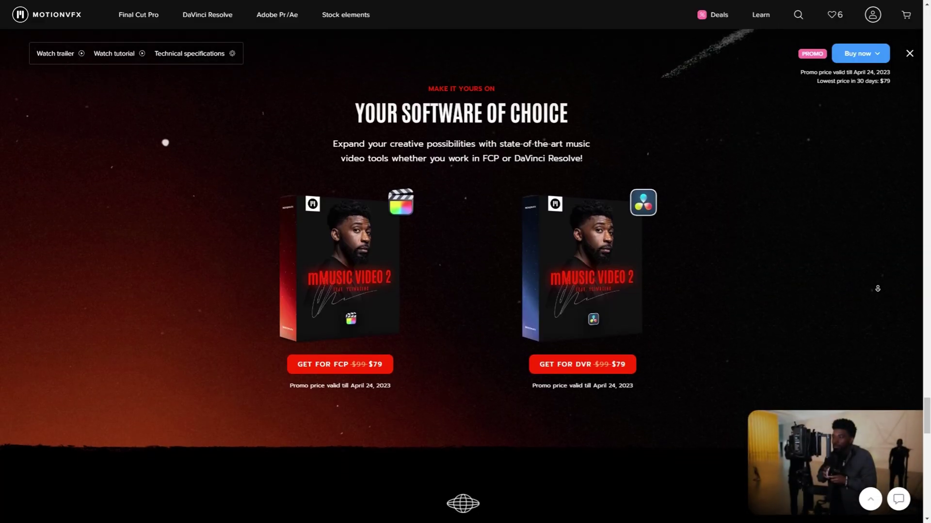
Step: Scroll down the MotionVFX mMusic Video 2 product page
scroll(465, 272, down, 1)
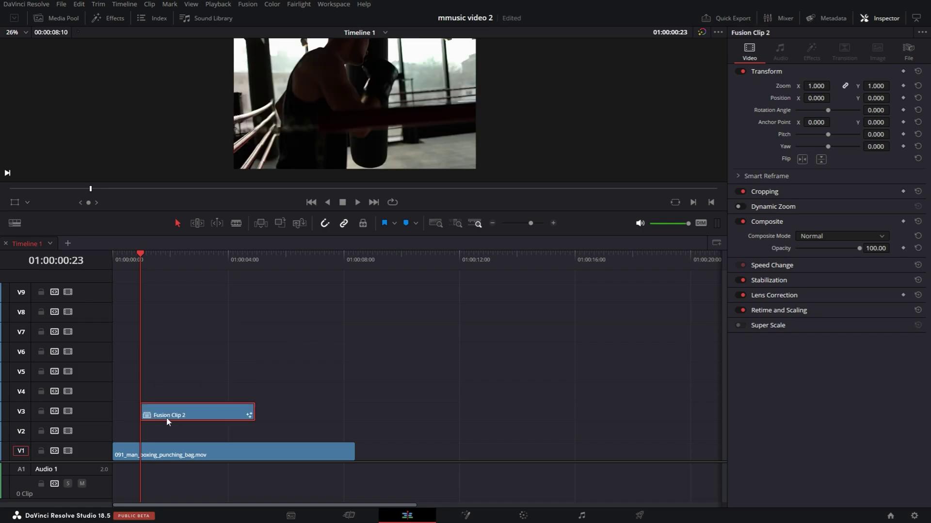
Step: Drop Slideshow 03 from the mMusic Video 2 effects onto Fusion Clip 2 on V3, then hide the library
click(116, 19)
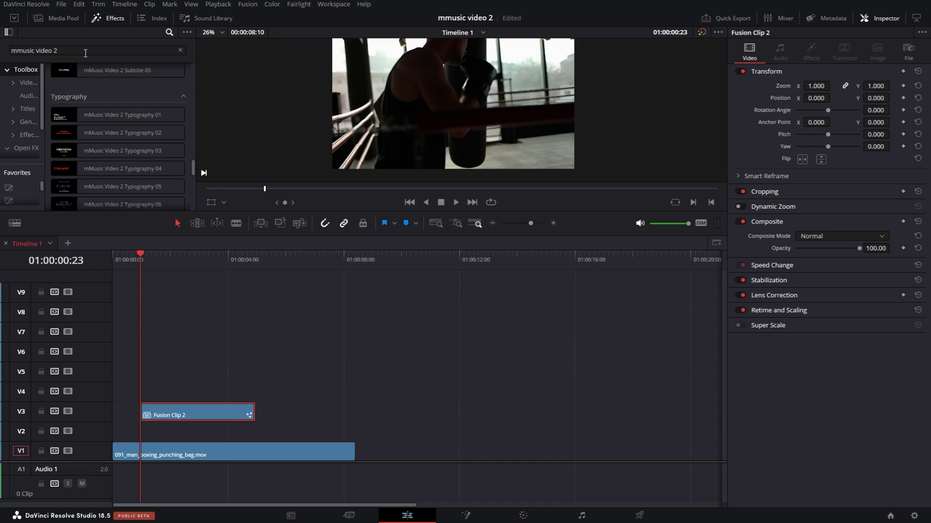
click(14, 18)
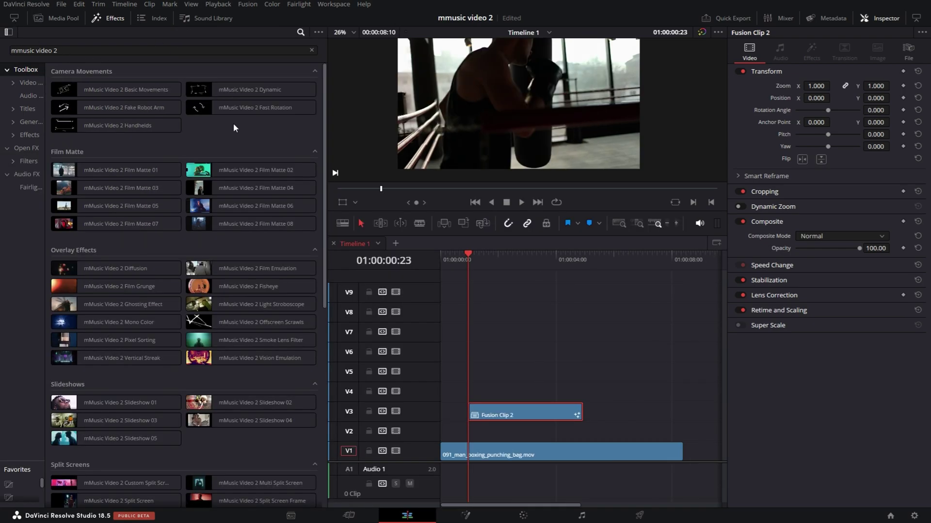
scroll(233, 128, down, 8)
scroll(234, 126, up, 8)
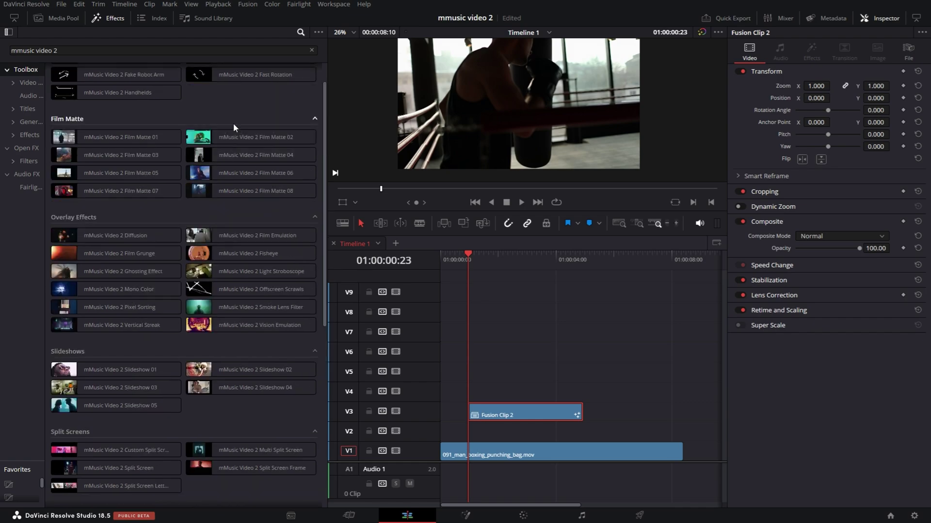
scroll(234, 123, down, 6)
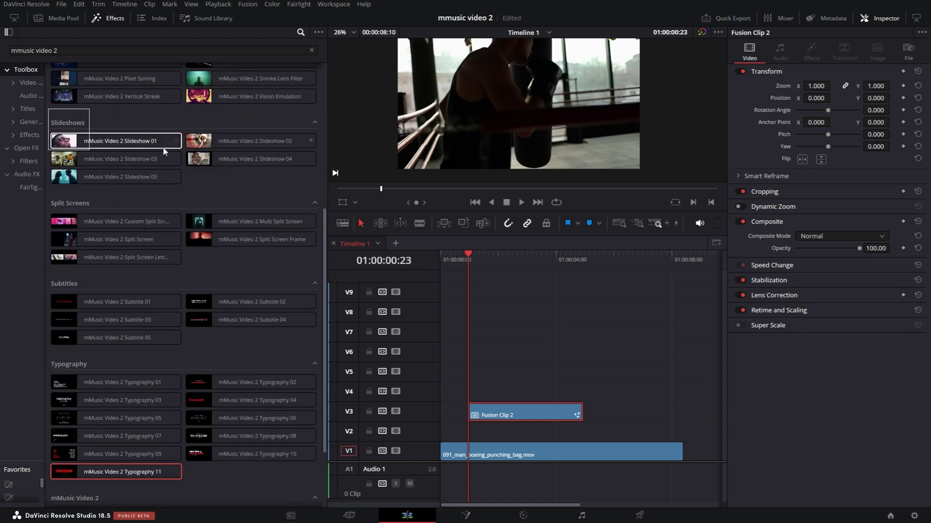
drag(83, 161, 498, 412)
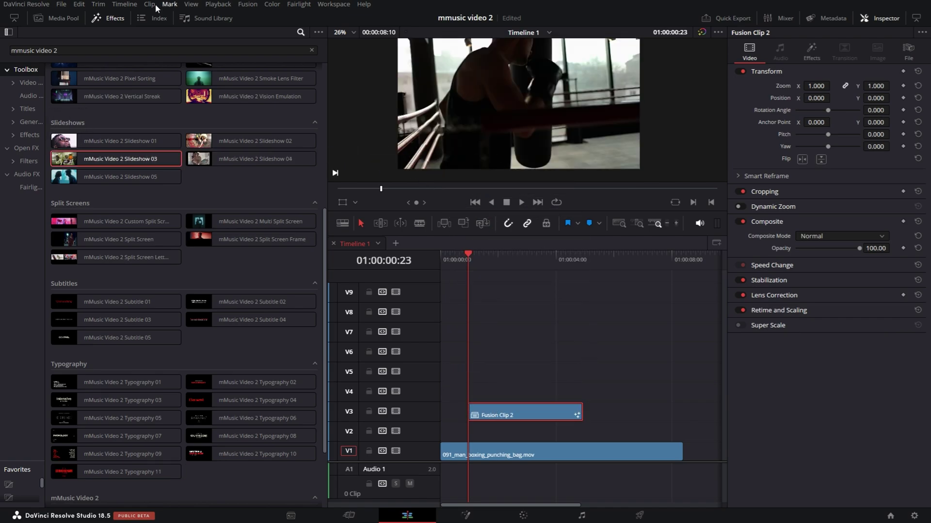
click(114, 18)
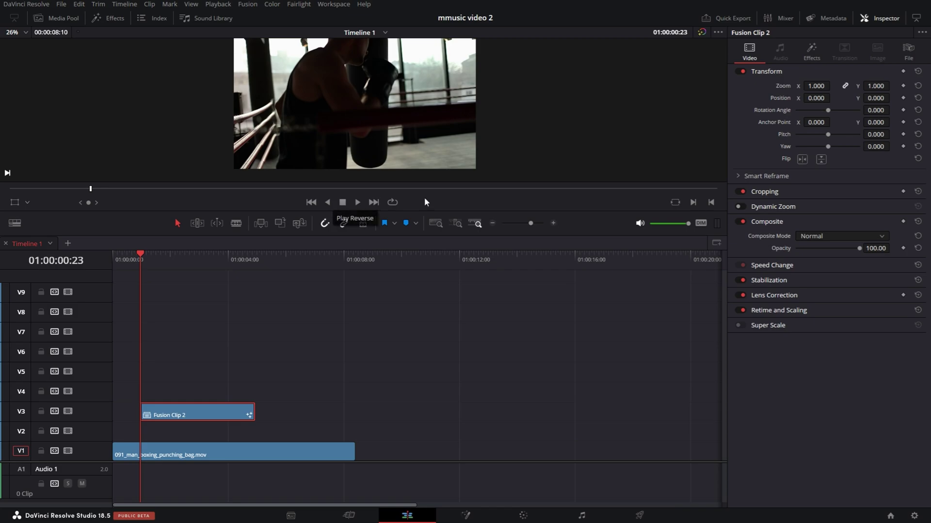
Step: Turn on Render Cache Fusion Effect for Slideshow 03 on Fusion Clip 2 and enable Playback render cache
click(811, 53)
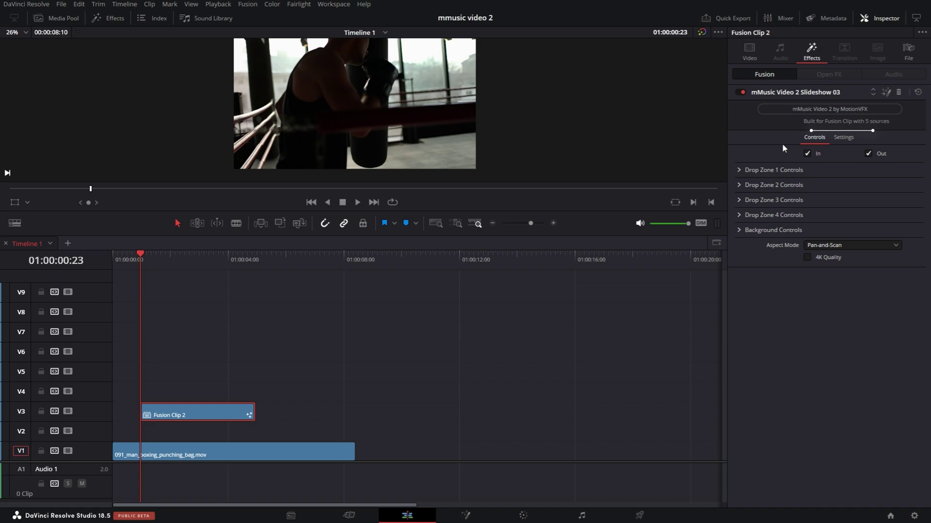
click(171, 420)
right_click(201, 411)
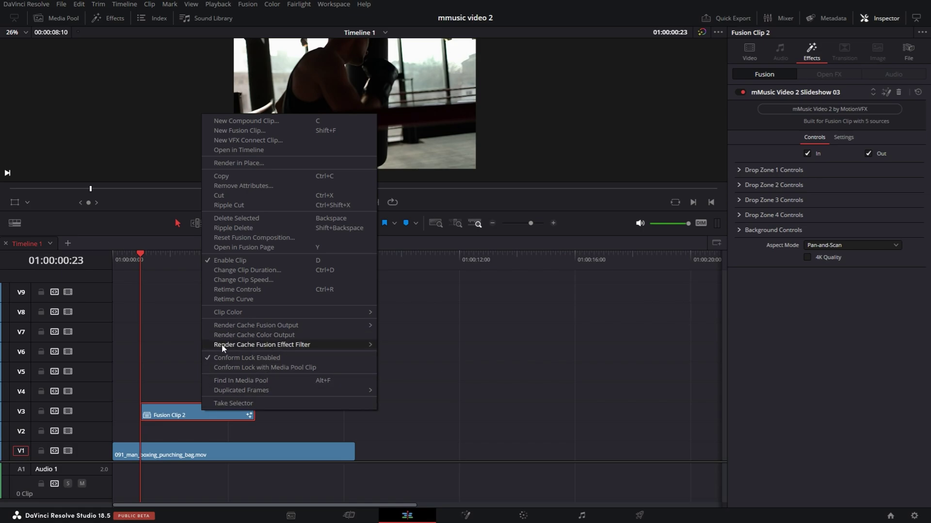
mouse_move(223, 347)
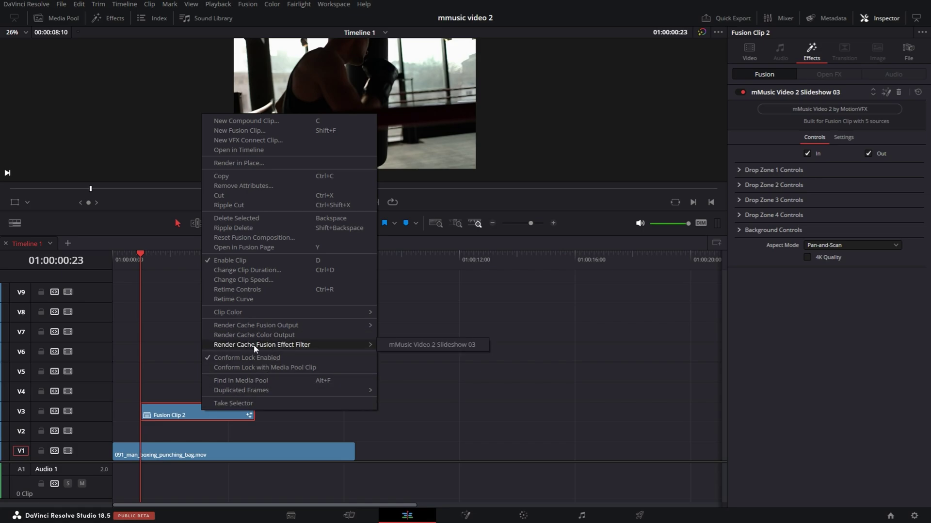
click(425, 345)
click(218, 6)
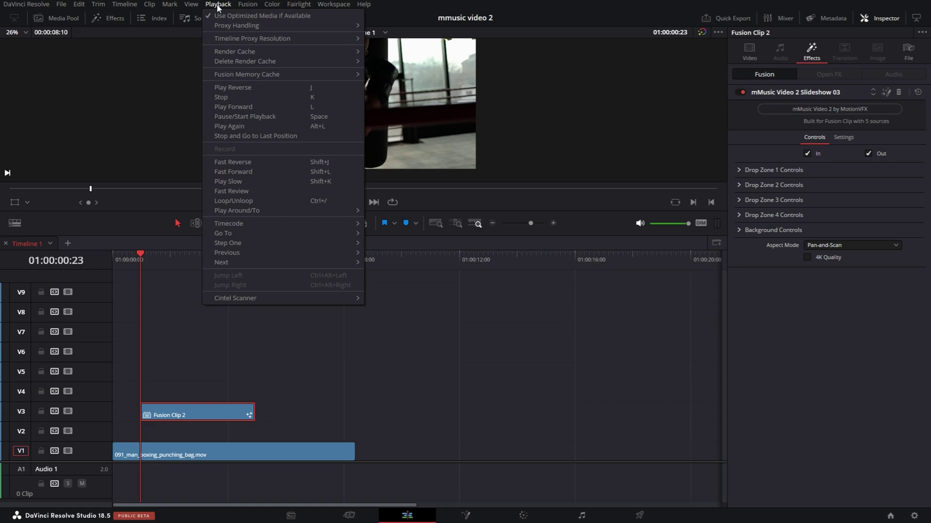
mouse_move(247, 52)
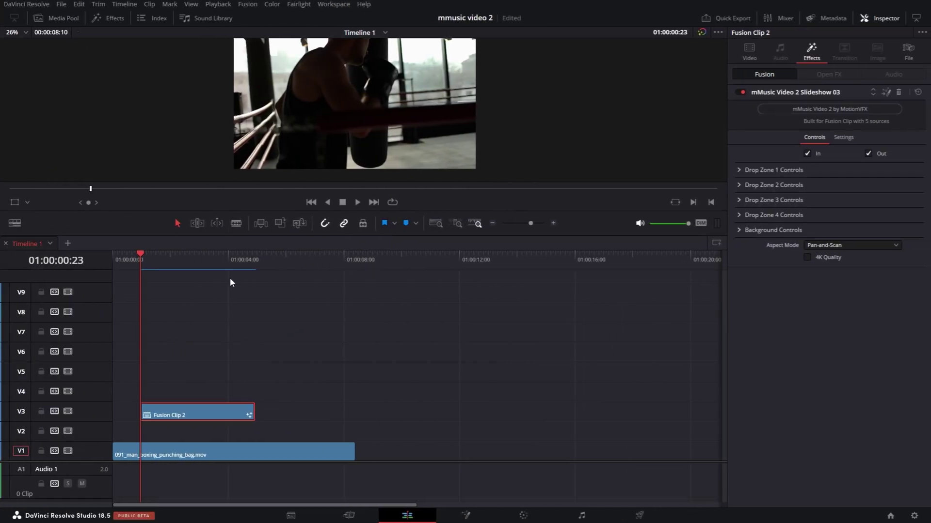
Step: Deselect Fusion Clip 2 and expand Drop Zone 1 Controls to show Loader, Paper Fold and Tape 1
click(208, 292)
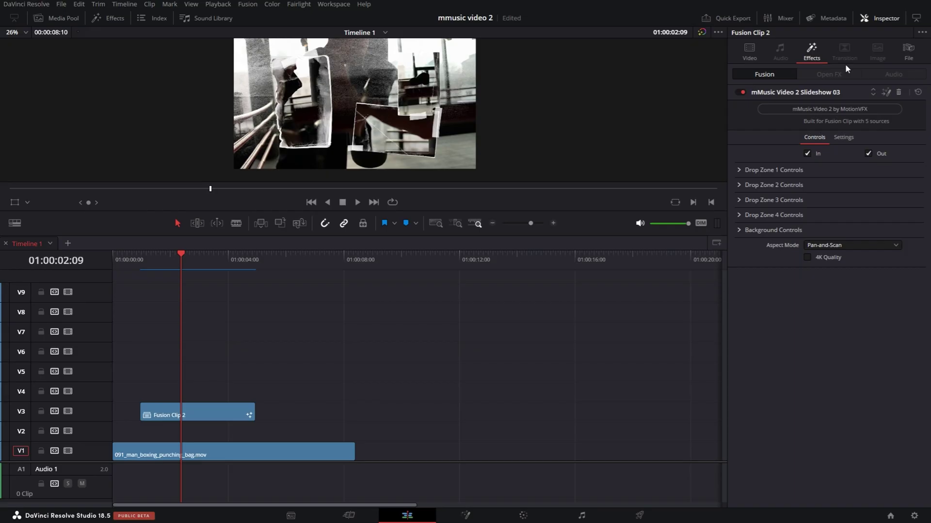
click(738, 170)
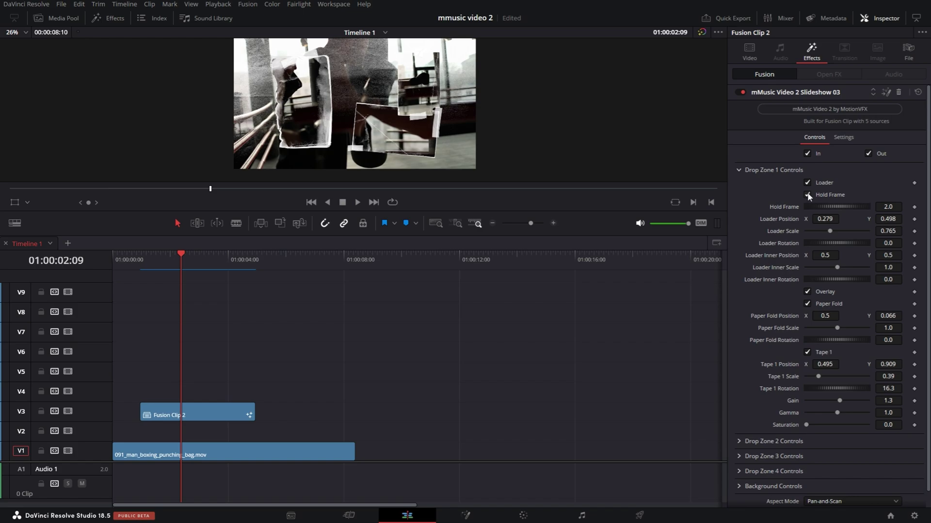
Step: Expand Drop Zone 2 Controls and drag Loader Scale up to 2.78, then back to 1.44
scroll(799, 313, down, 1)
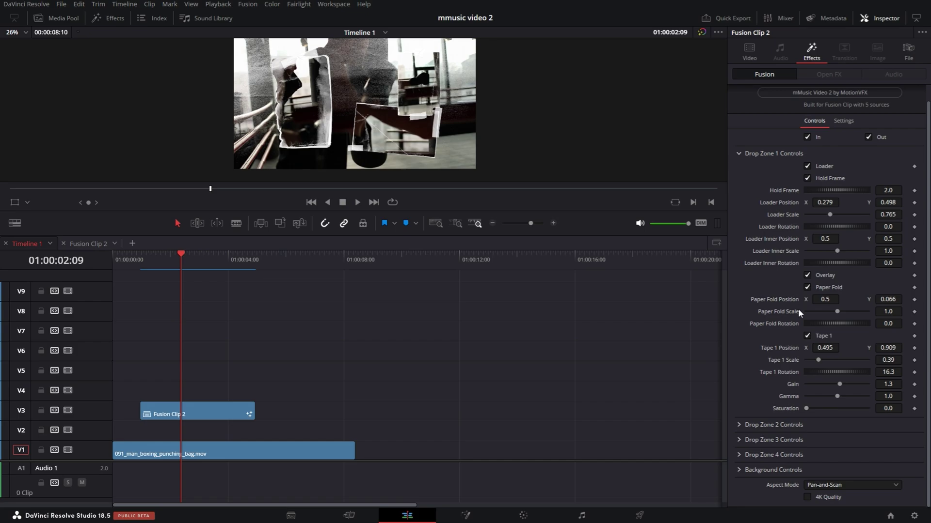
click(739, 426)
scroll(757, 383, down, 5)
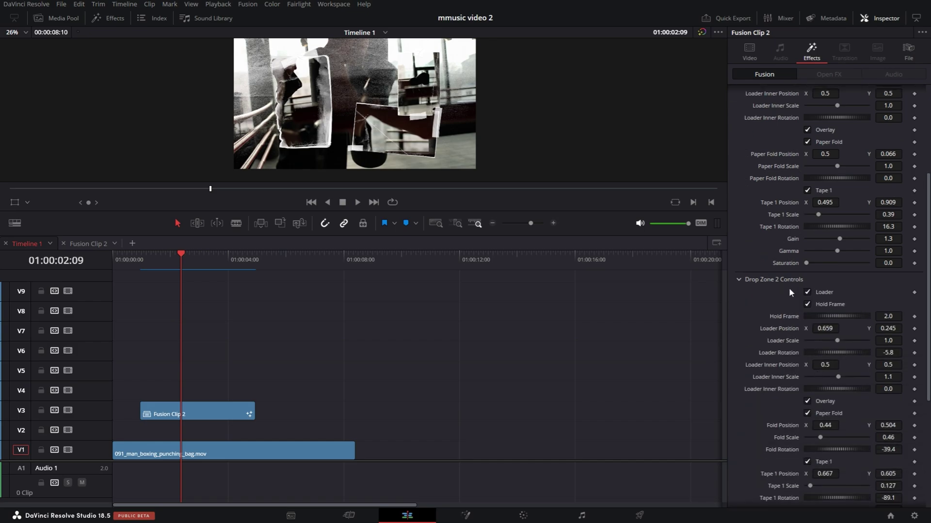
scroll(789, 292, up, 4)
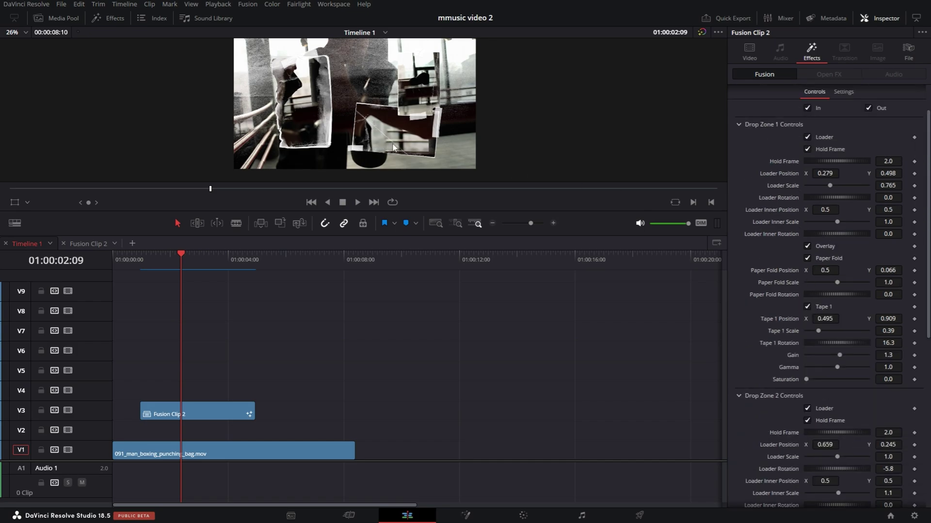
scroll(768, 337, down, 4)
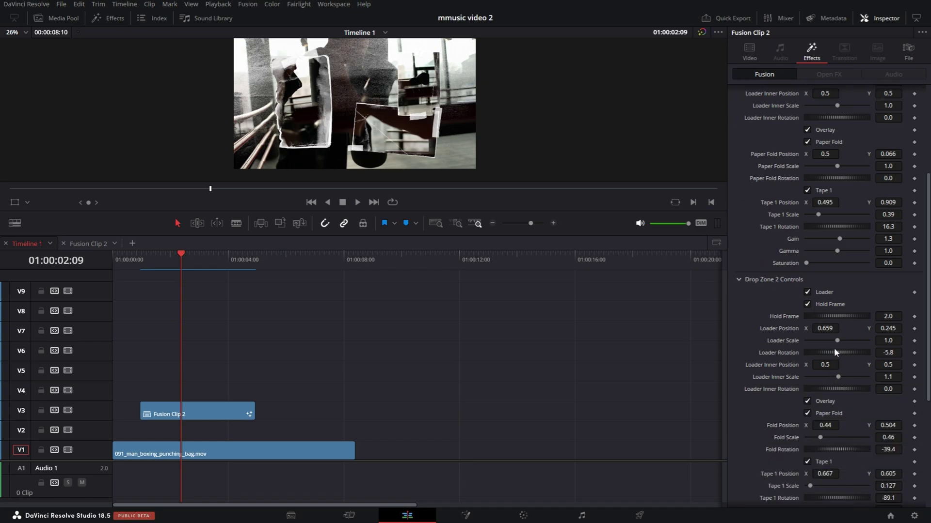
drag(837, 341, 851, 341)
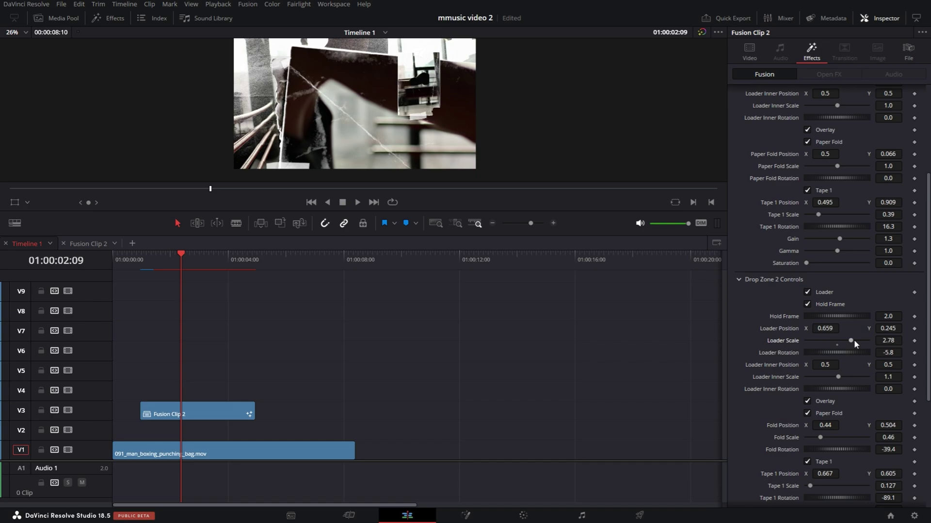
drag(853, 339, 832, 329)
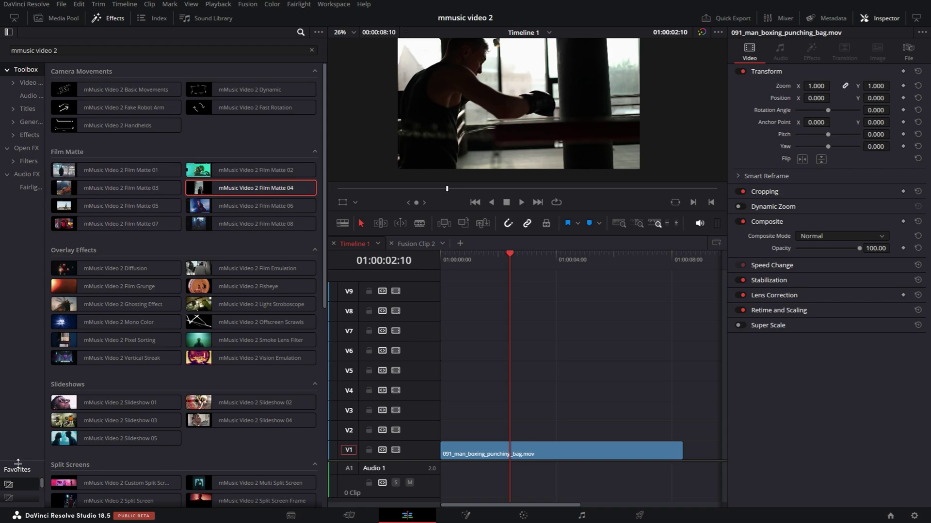
Step: Place an Adjustment Clip on V2, extend it to the boxing clip's end, and apply Film Matte 03
drag(14, 486, 453, 438)
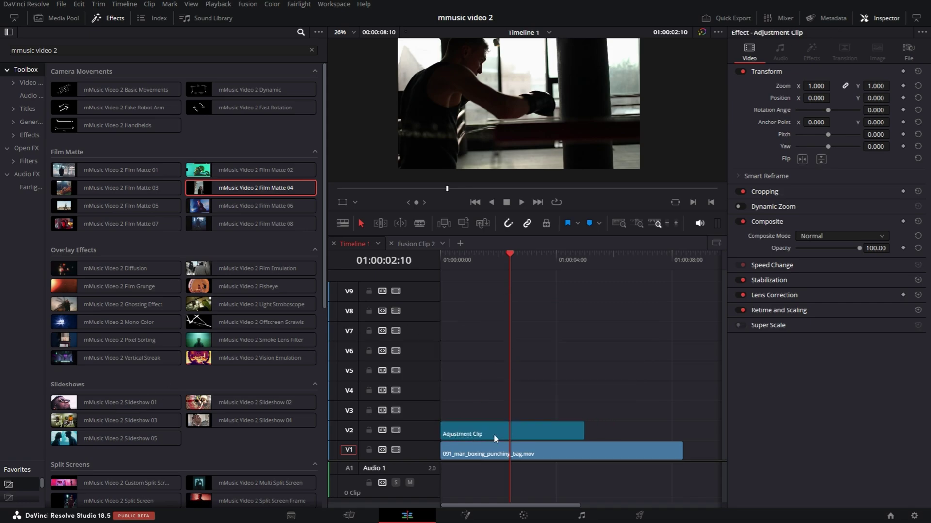
drag(581, 426, 679, 426)
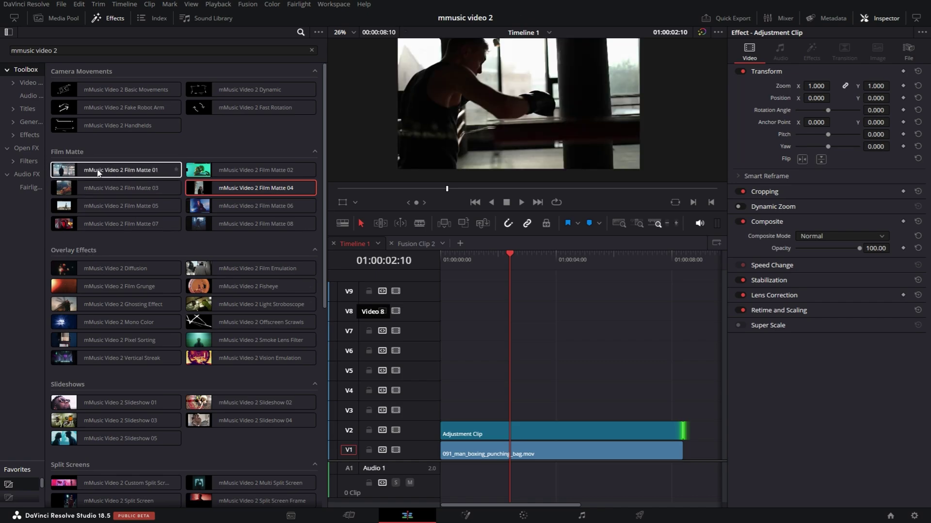
drag(85, 188, 477, 430)
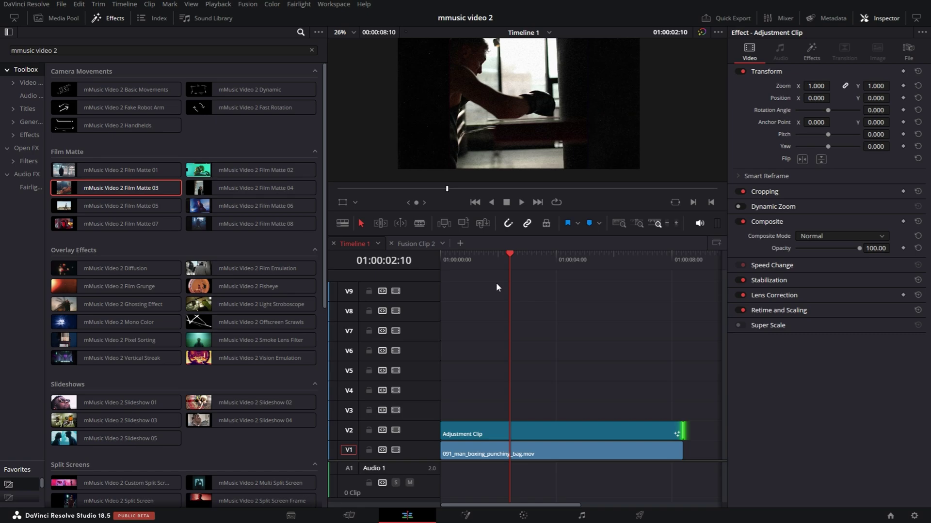
drag(501, 263, 557, 255)
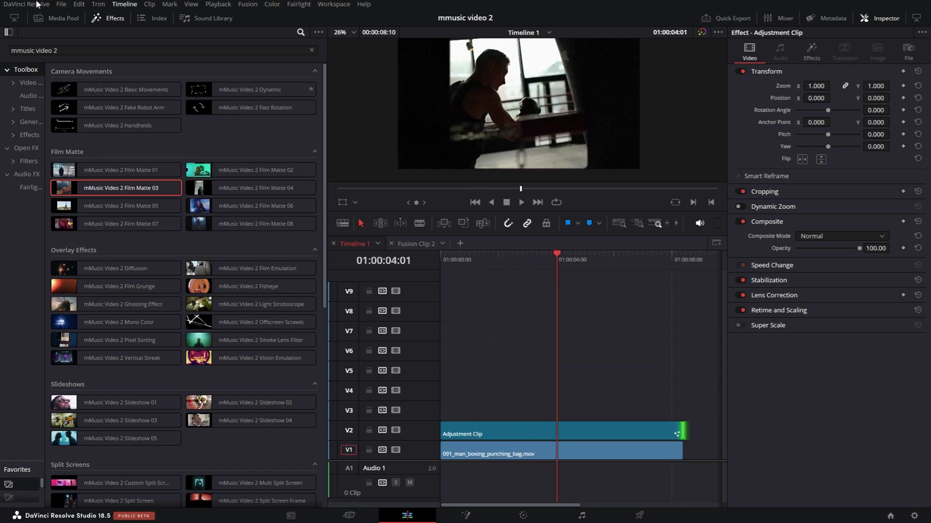
Step: Uncheck Film Matte 03's In and Out animations and replay the edit from the start
click(95, 19)
key(Home)
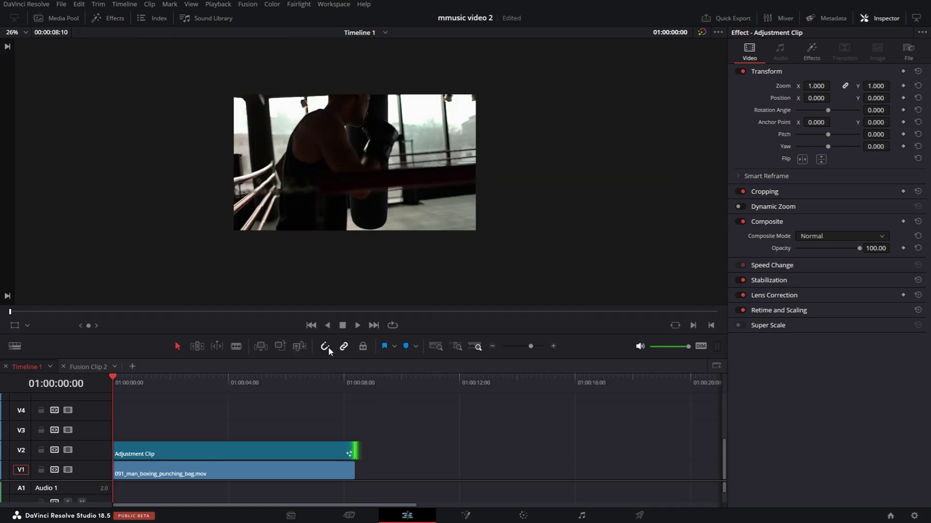
key(space)
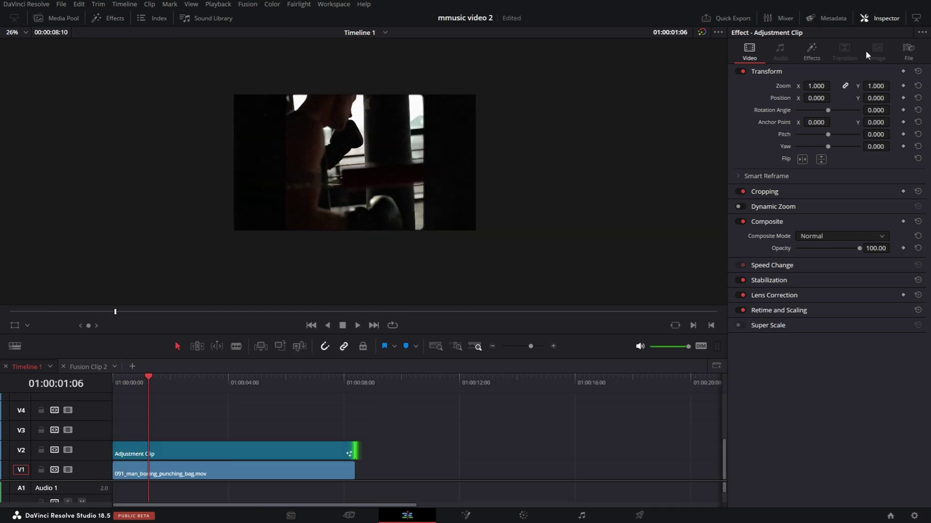
key(space)
click(811, 48)
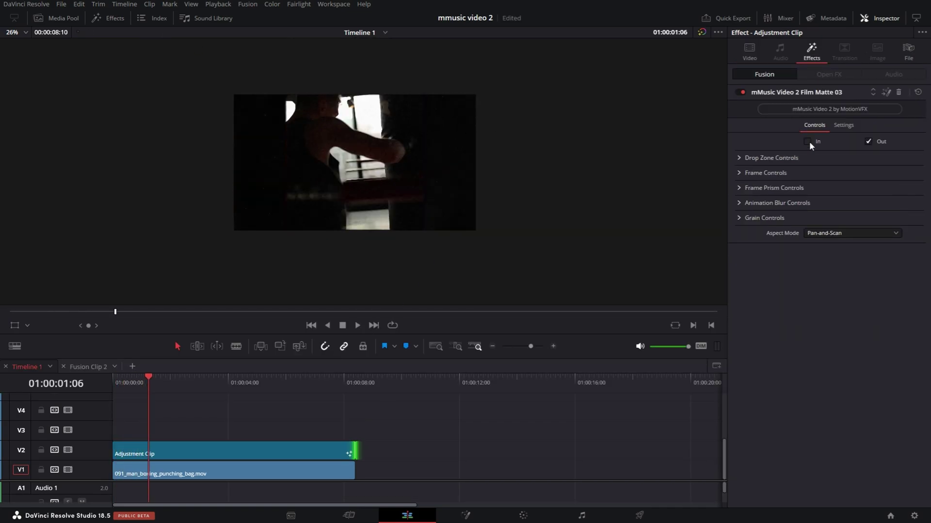
click(867, 142)
click(868, 142)
key(Home)
key(space)
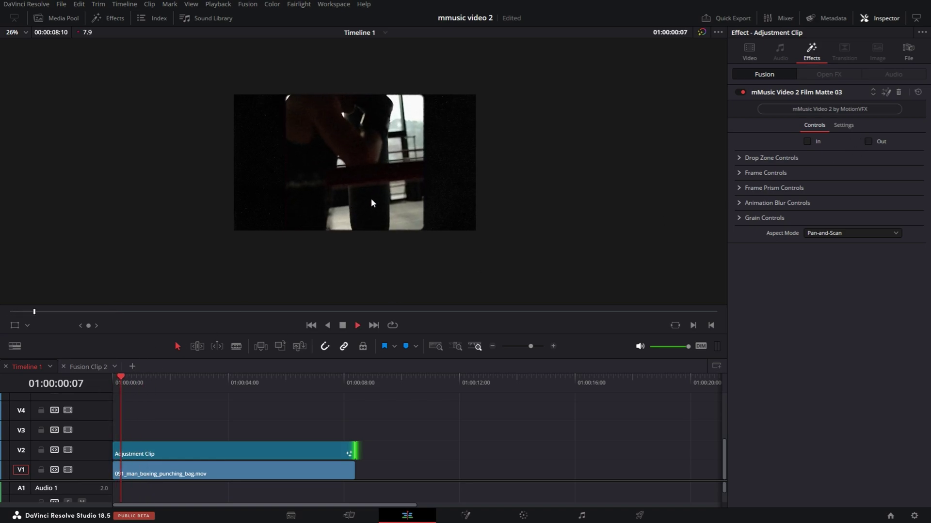
key(space)
Step: Expand Drop Zone Controls and toggle Media Hold Frame on, preview the frozen frame, then off
click(770, 158)
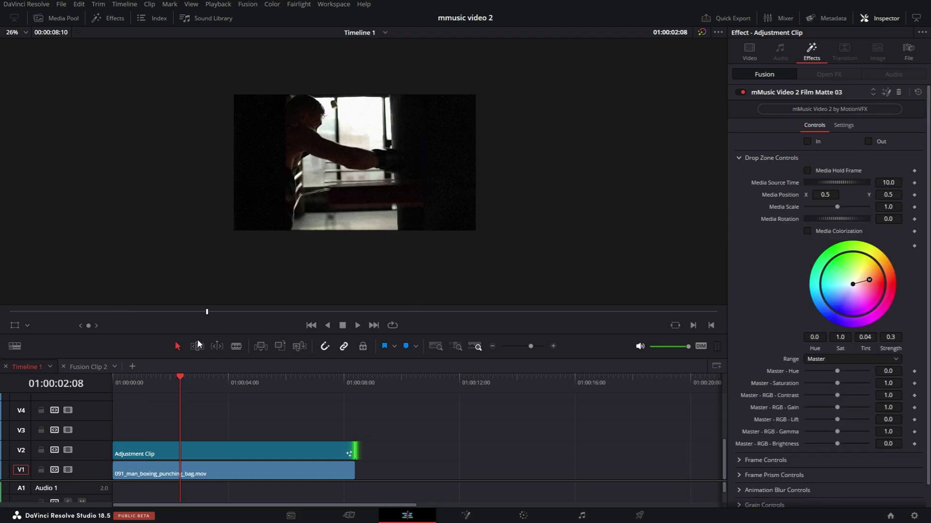
drag(174, 379, 138, 386)
click(230, 385)
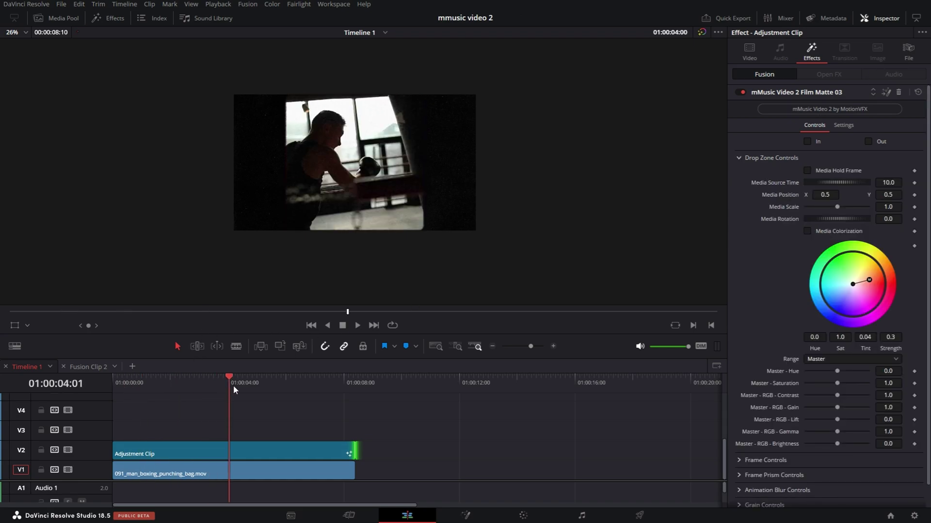
click(235, 385)
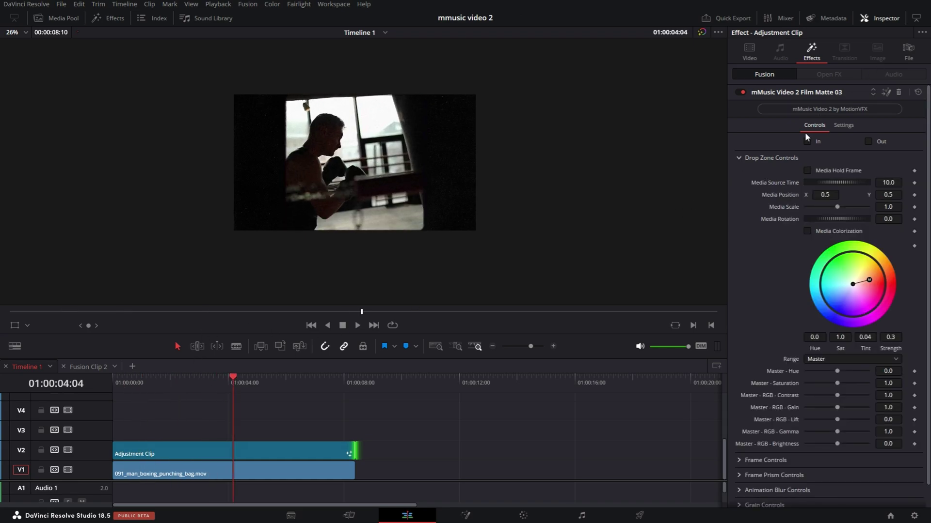
click(807, 171)
click(247, 383)
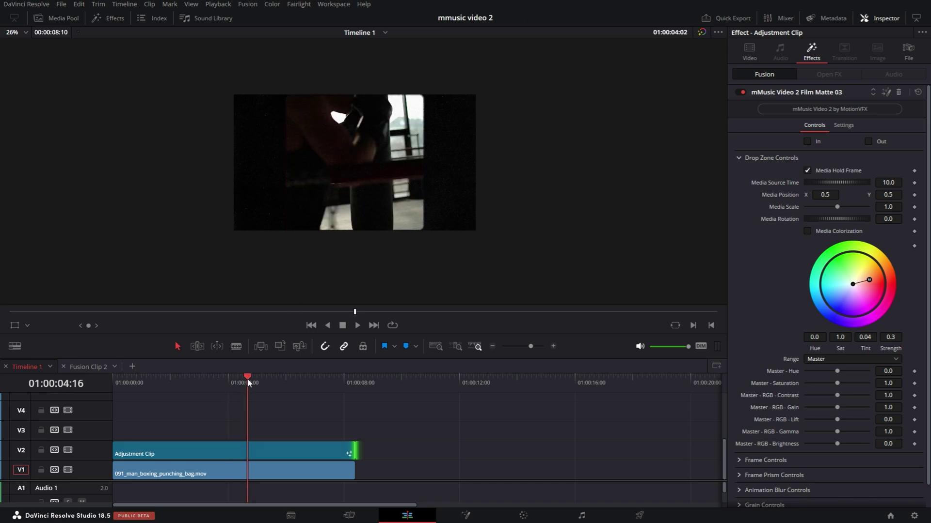
drag(248, 383, 166, 383)
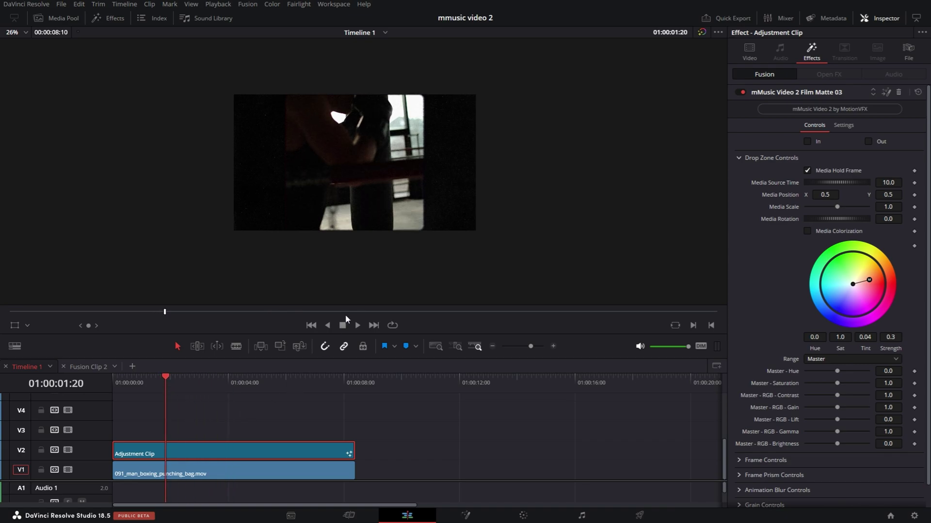
click(808, 171)
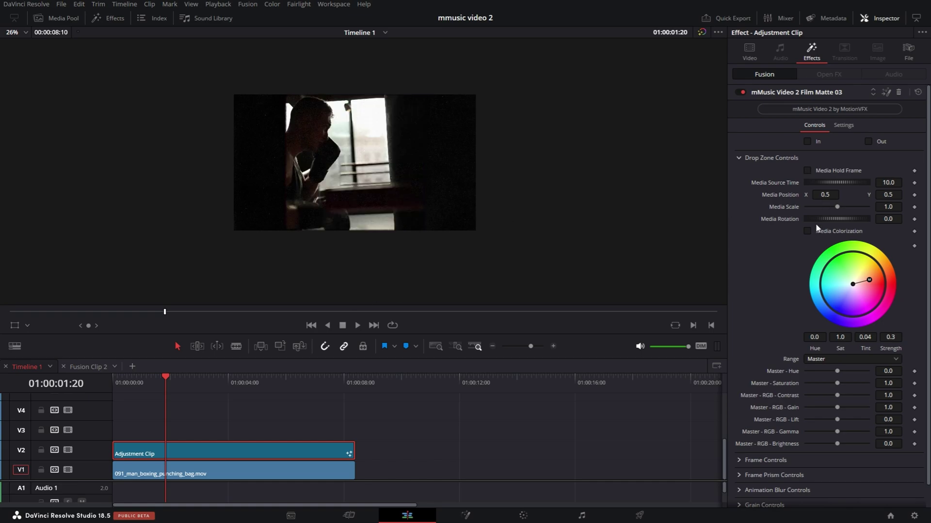
Step: Enable Media Colorization and shift the footage tint toward cyan-green
click(807, 231)
scroll(334, 160, up, 5)
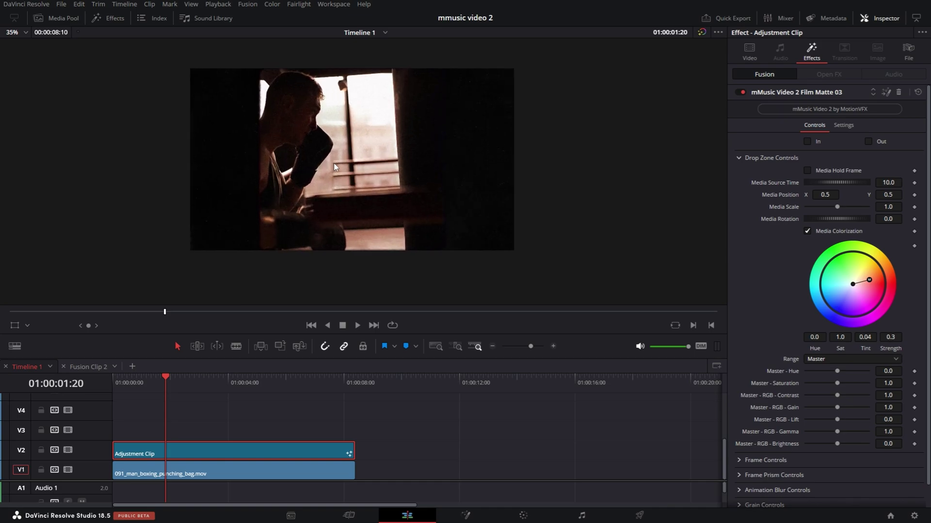
scroll(378, 186, up, 3)
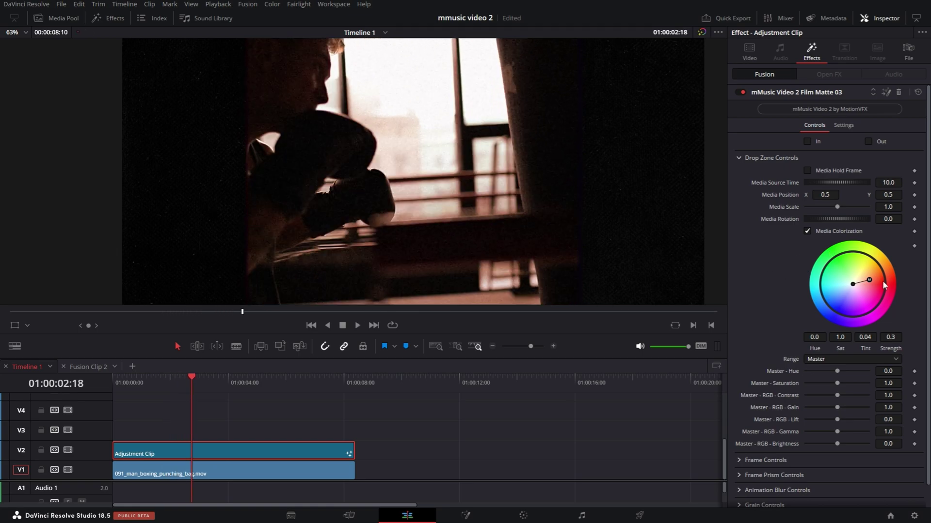
mouse_move(868, 280)
mouse_down()
mouse_move(786, 293)
mouse_move(853, 315)
mouse_move(870, 264)
mouse_move(865, 286)
mouse_move(867, 279)
mouse_up()
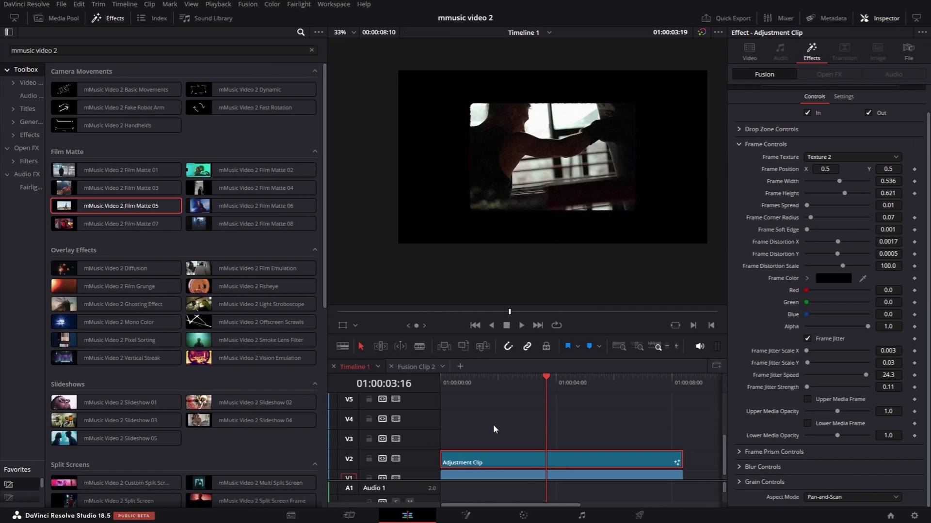
Step: Enable Film Matte 05's Upper and Lower Media Frames, then set Frame Width 0.622 and Corner Radius 0.48
scroll(830, 167, up, 2)
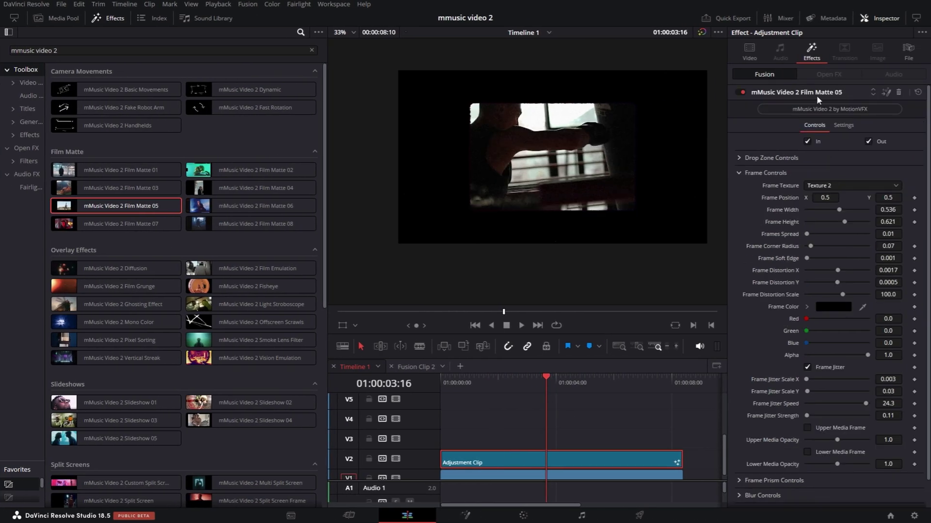
scroll(809, 377, down, 2)
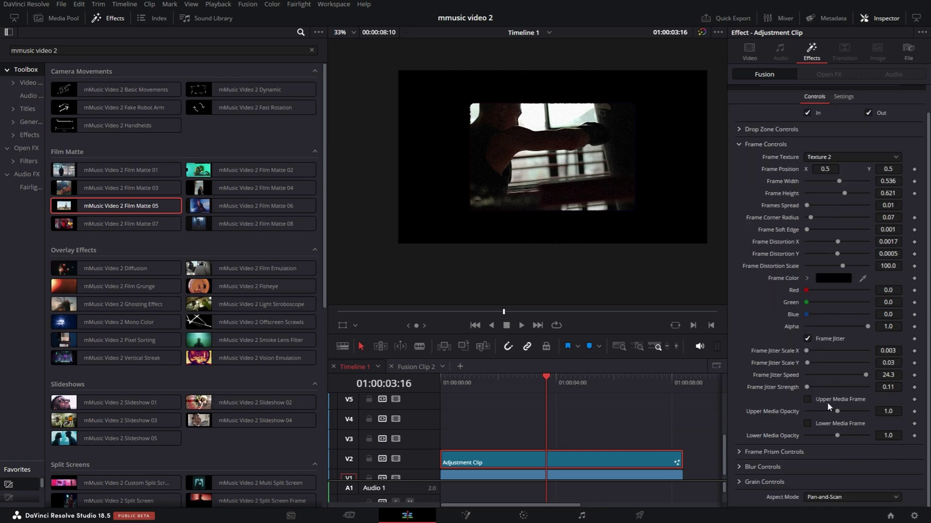
click(807, 424)
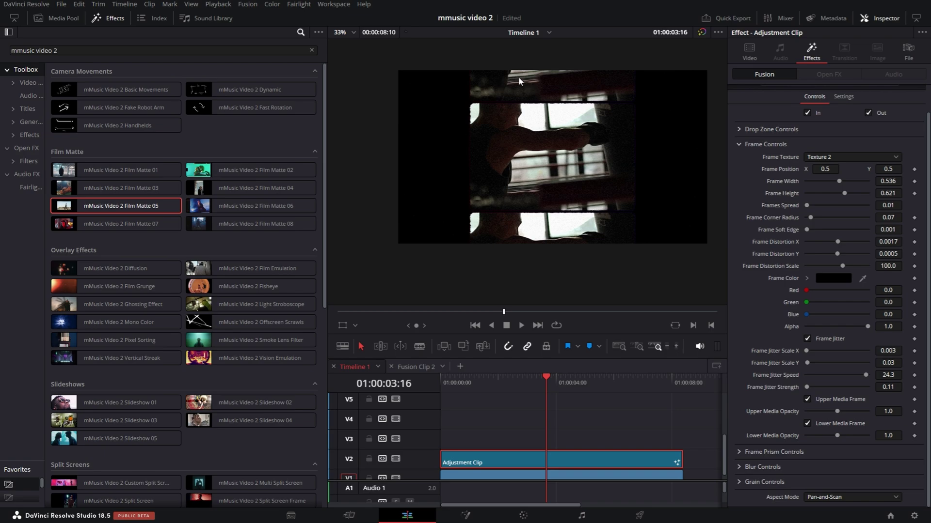
drag(537, 382, 507, 380)
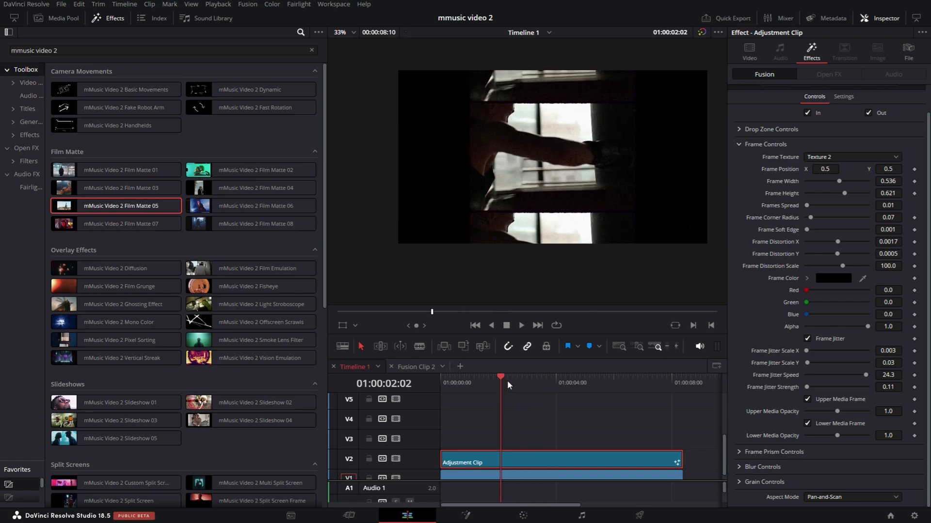
key(space)
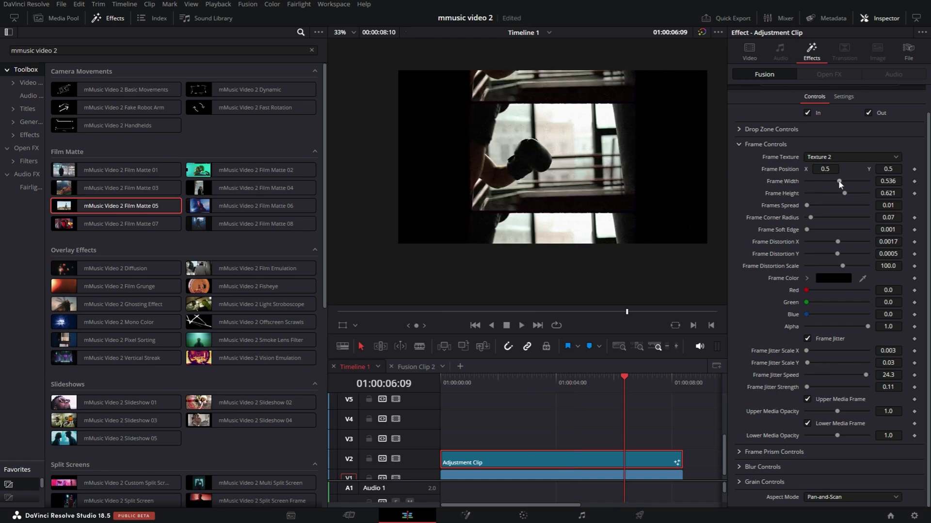
mouse_move(833, 181)
mouse_down()
mouse_move(848, 191)
mouse_move(836, 195)
mouse_move(843, 182)
mouse_up()
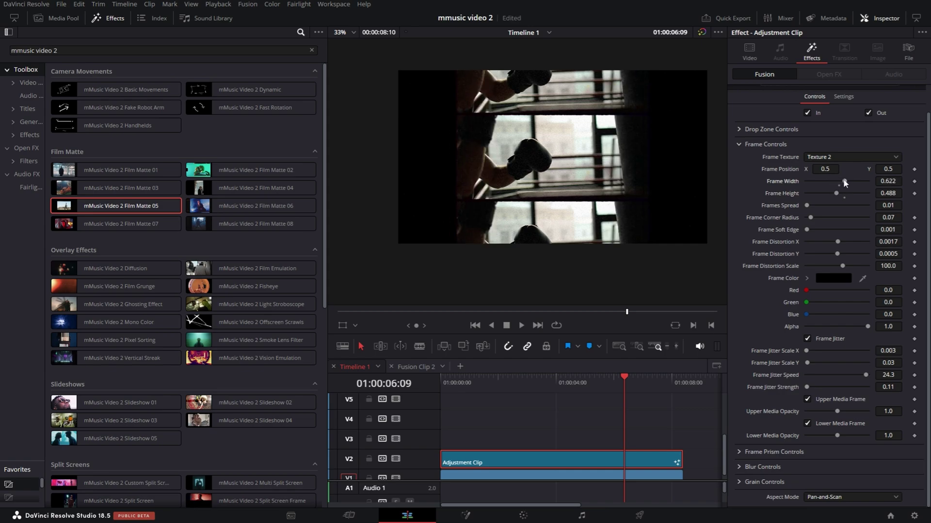
drag(810, 217, 842, 242)
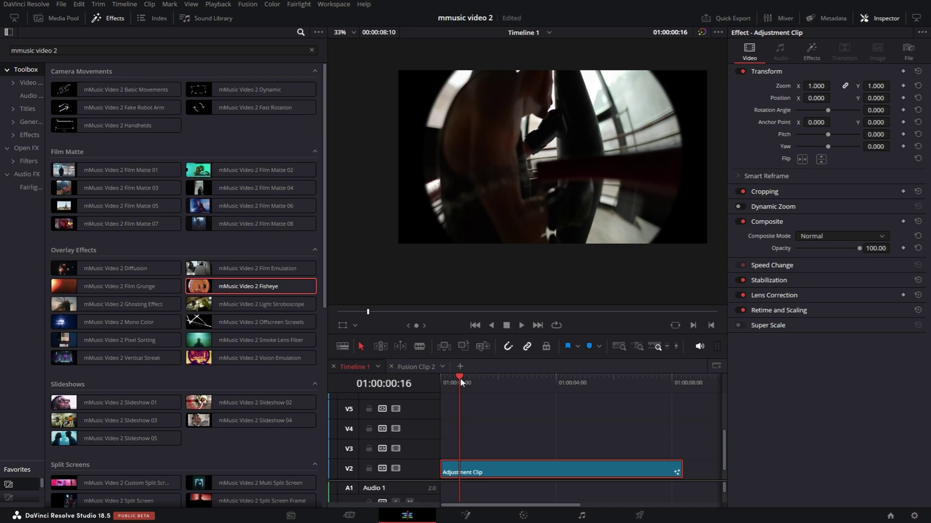
Step: Preview the Fisheye effect, then set Lens Glass Threshold 0.394, Gain 2.323 and Lens Size -0.678
drag(460, 378, 545, 391)
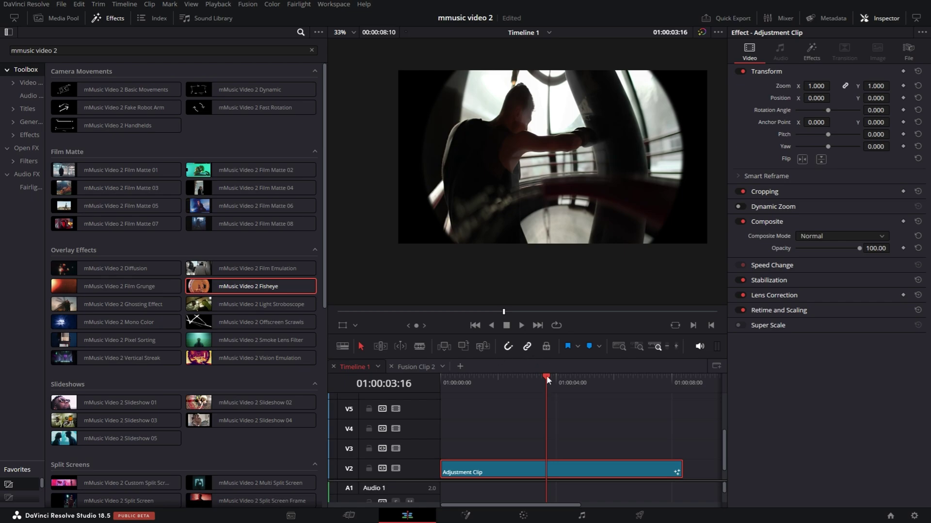
drag(546, 378, 581, 379)
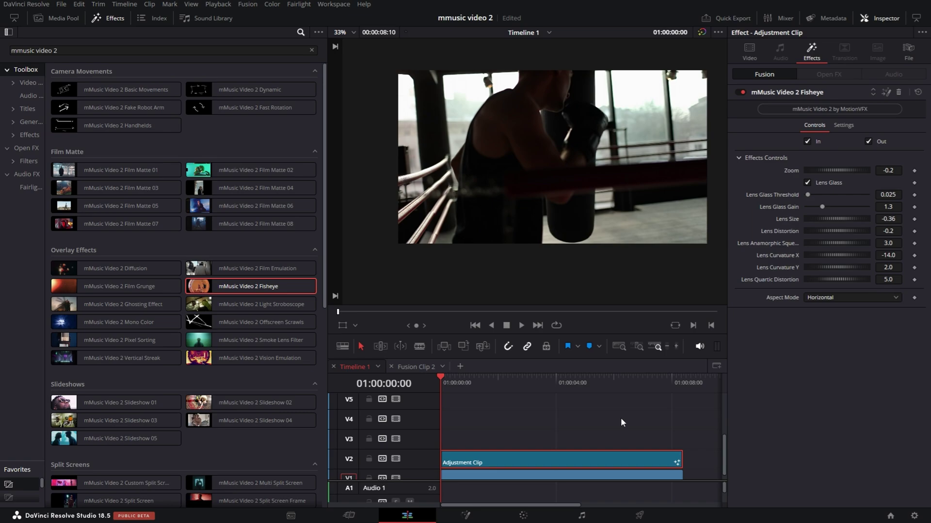
key(space)
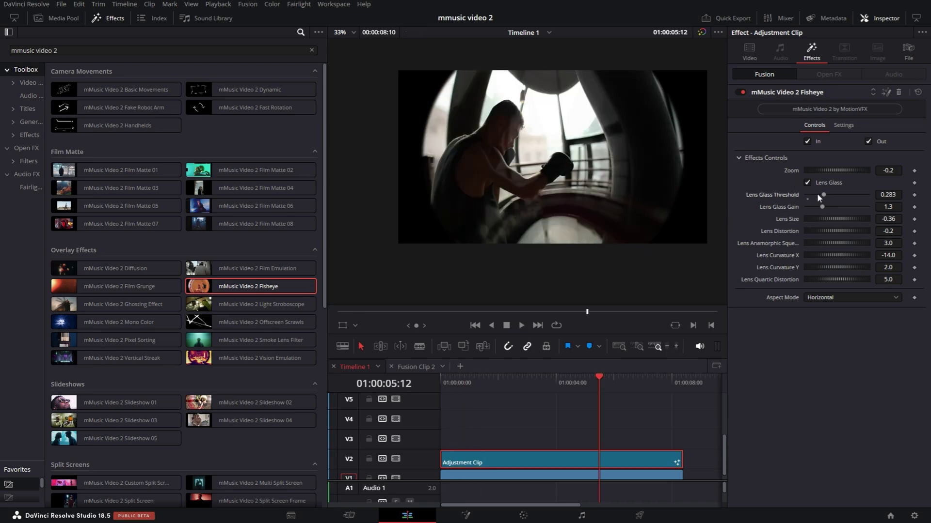
drag(818, 194, 830, 207)
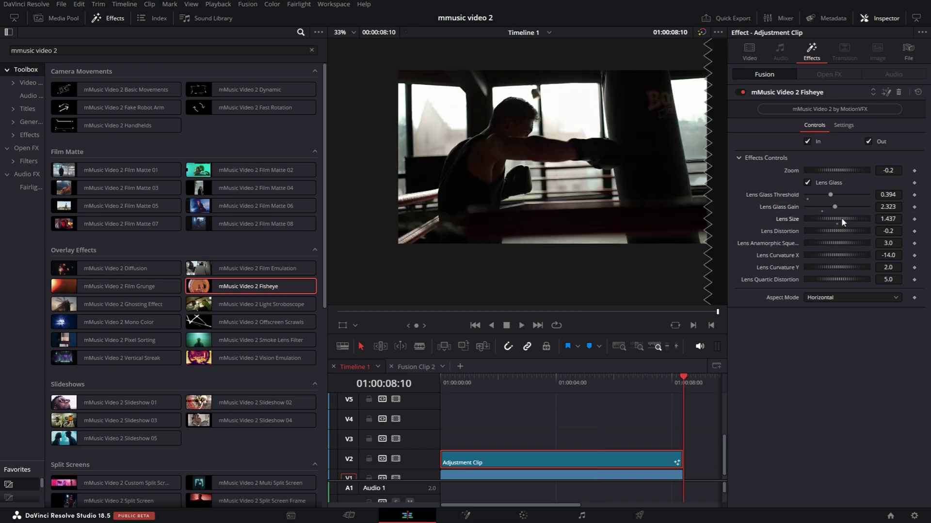
click(545, 387)
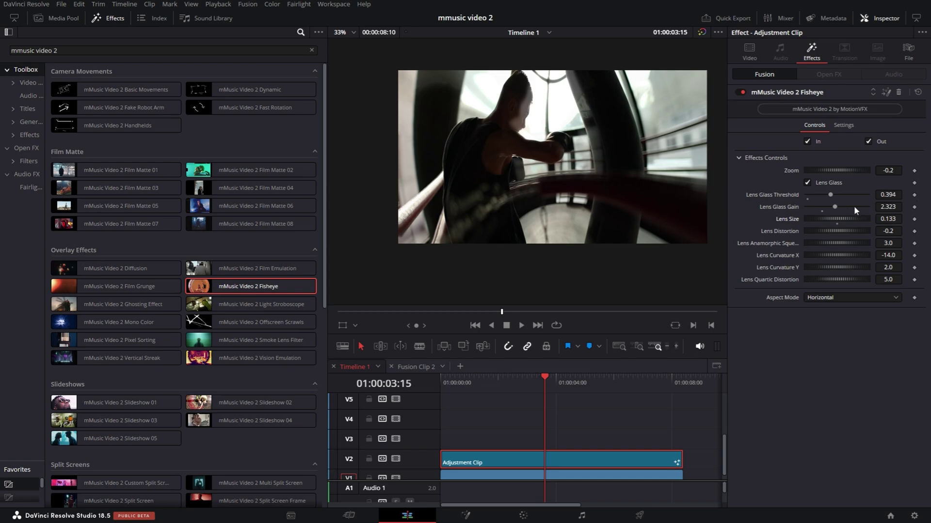
mouse_move(842, 219)
mouse_down()
mouse_move(820, 218)
mouse_move(832, 217)
mouse_up()
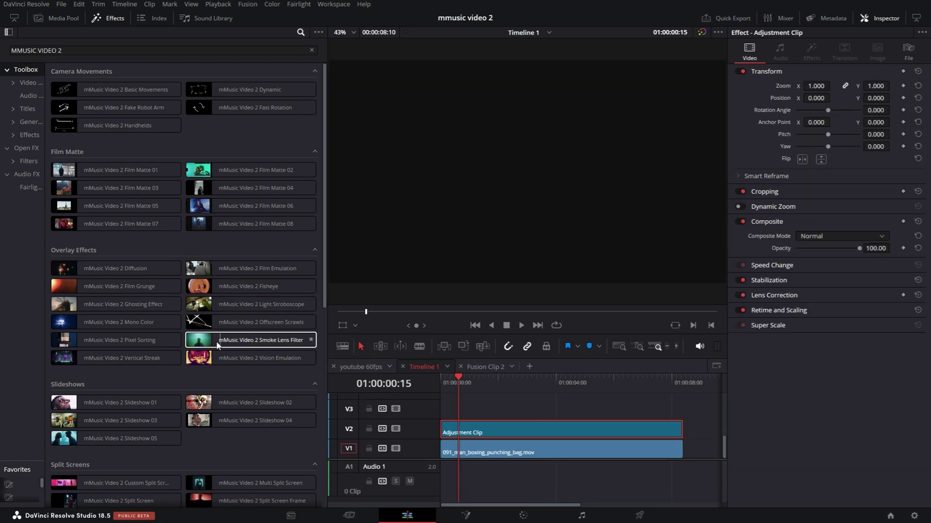
Step: Apply the Smoke Lens Filter to the adjustment clip, preview it, and lower its strength to 6.9
drag(217, 345, 489, 430)
click(454, 379)
key(space)
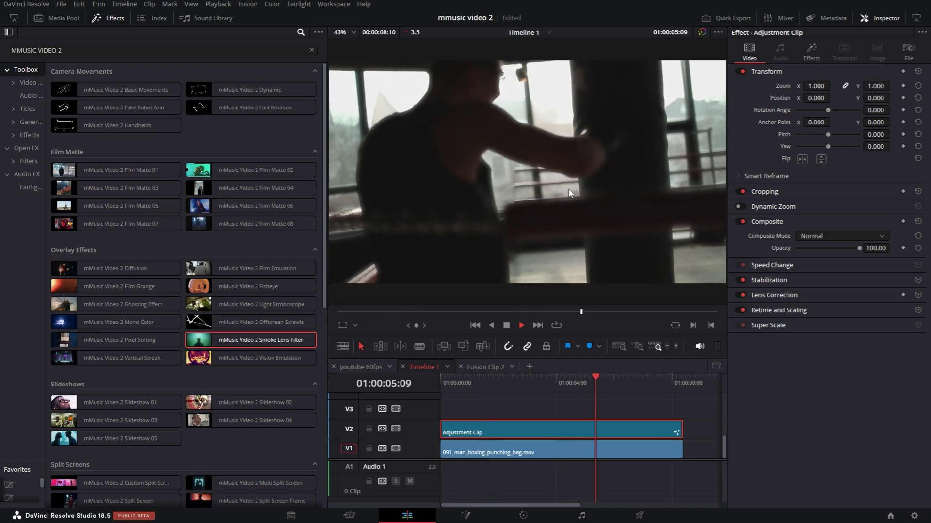
key(space)
click(811, 51)
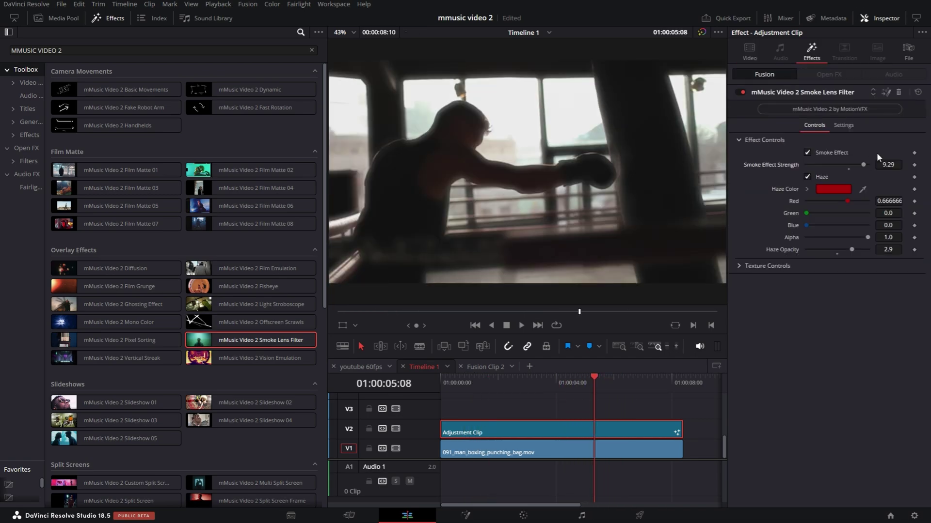
drag(859, 166, 850, 168)
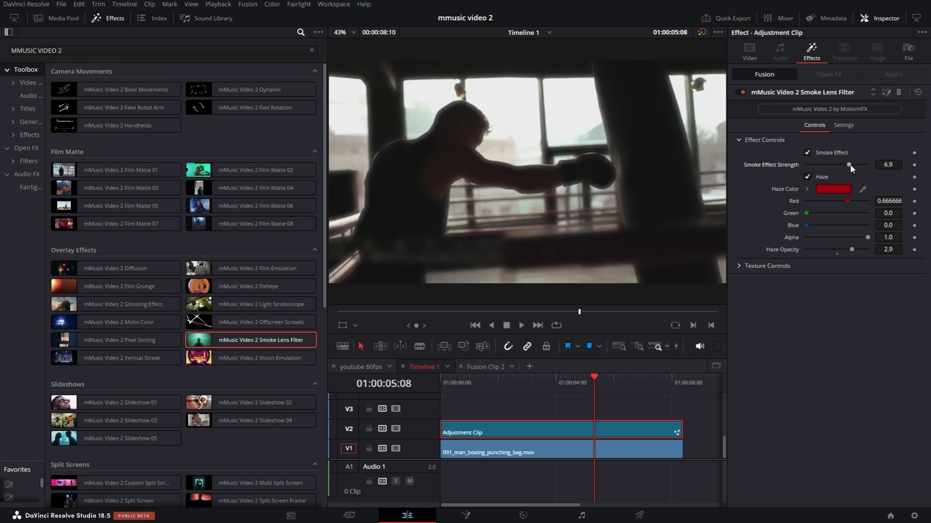
Step: Set the Haze Color to white, then change it to pure red
click(832, 190)
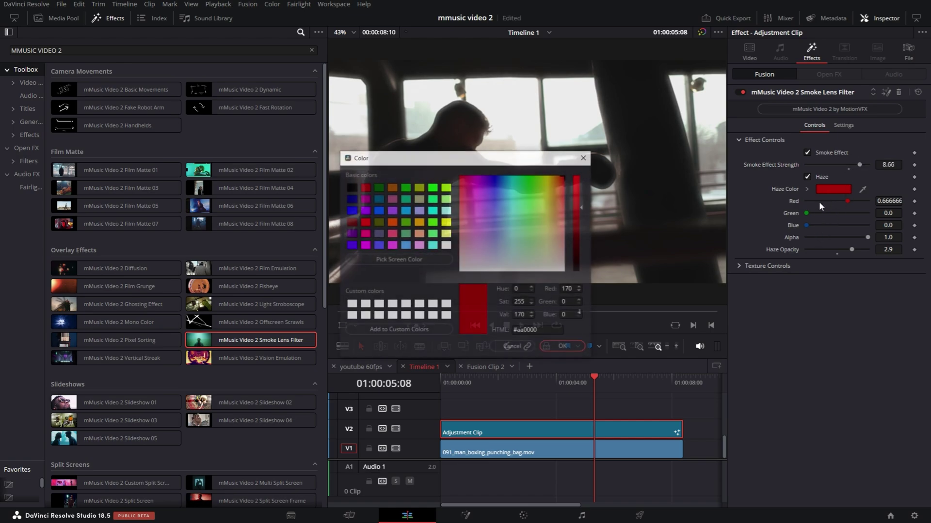
click(445, 305)
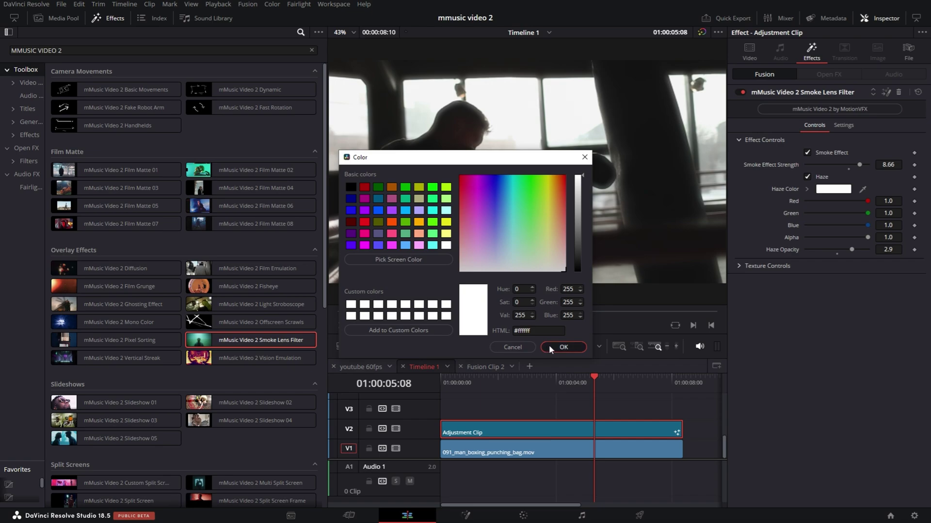
click(550, 346)
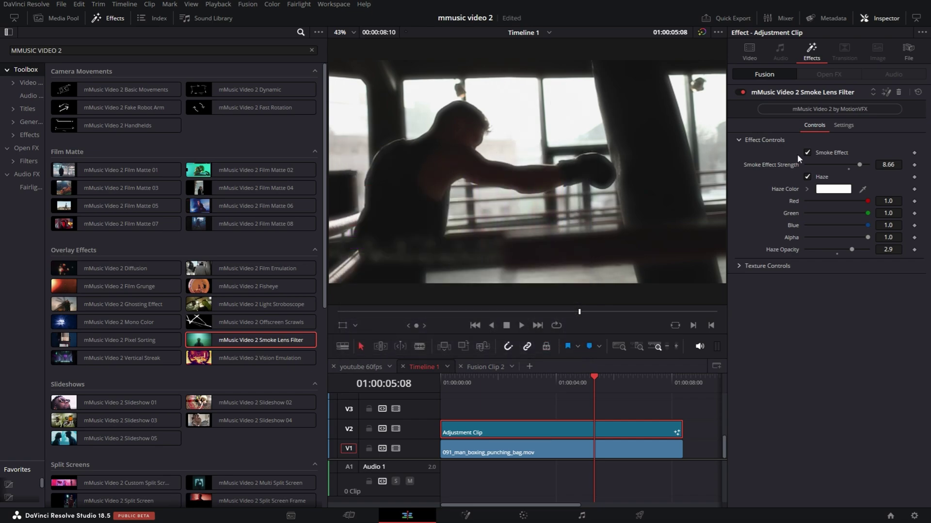
click(822, 191)
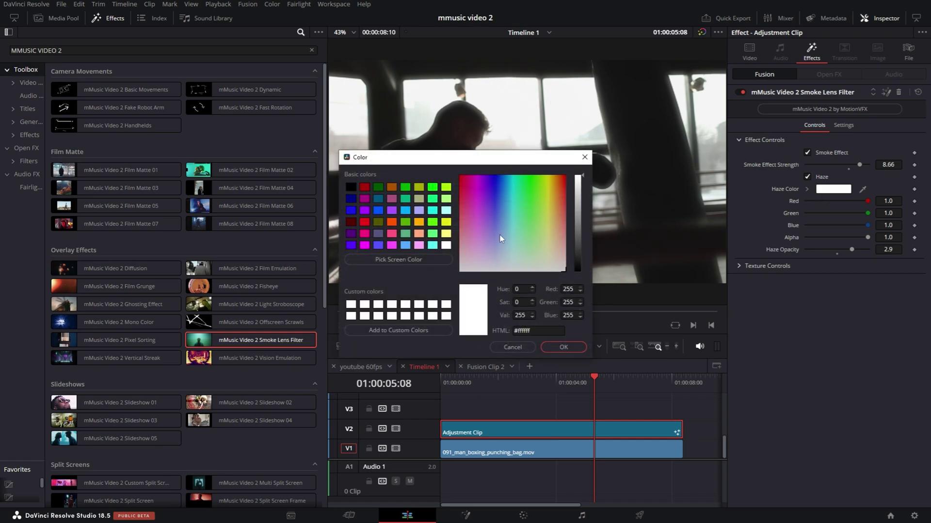
click(366, 222)
click(558, 345)
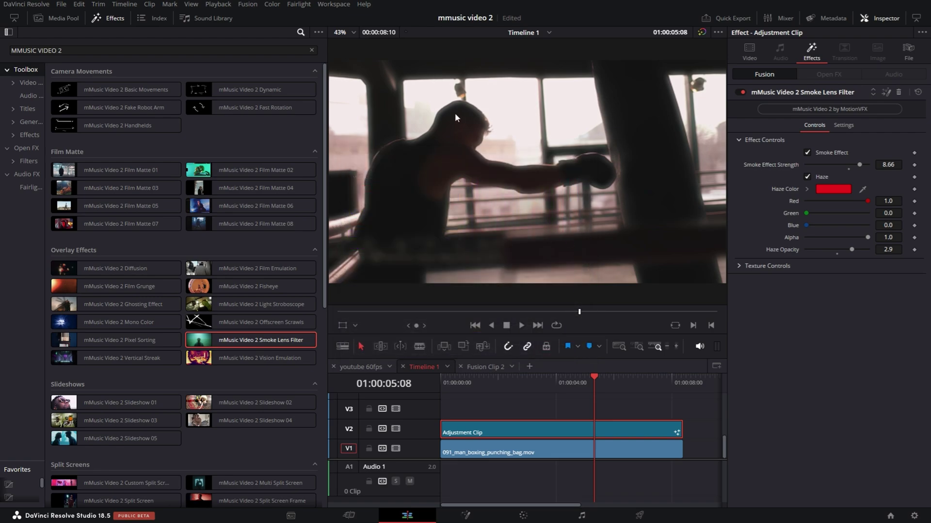
Step: Play the boxing clip from around 01:00:04 to preview the red haze
key(space)
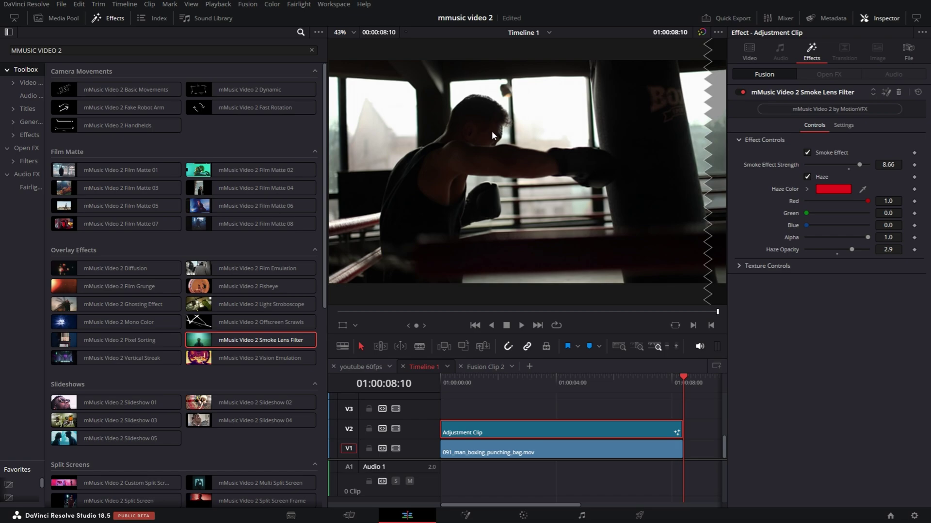
click(563, 383)
key(space)
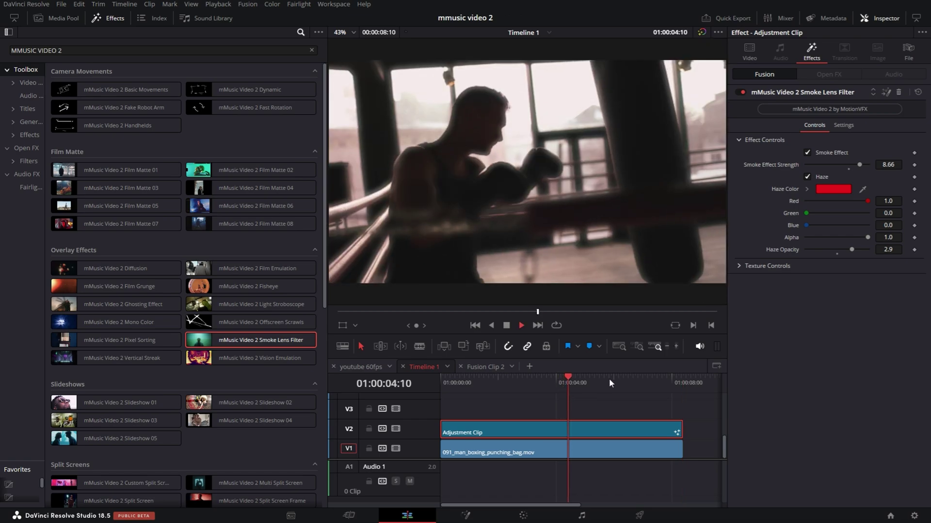
key(space)
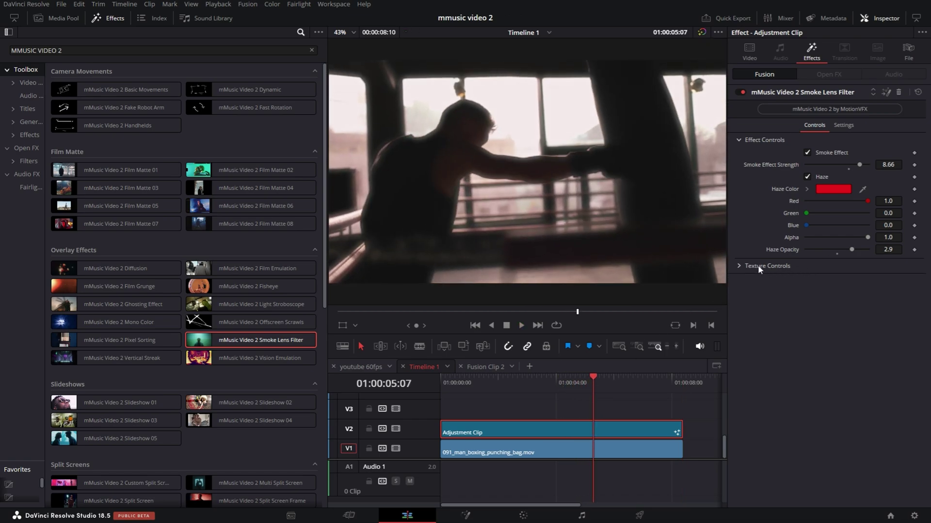
Step: Enable the smoke filter's Texture overlay at Texture Scale 1.25, scrubbing back to review it
click(740, 266)
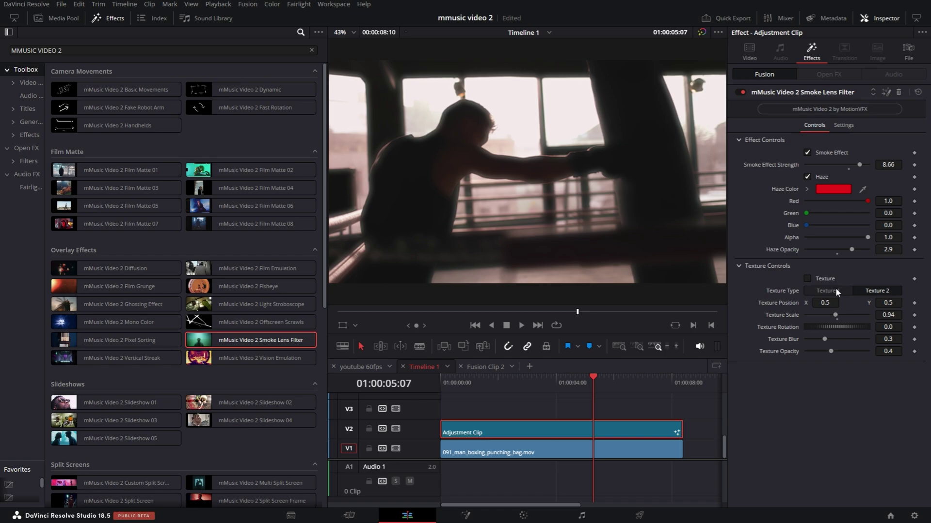
click(805, 279)
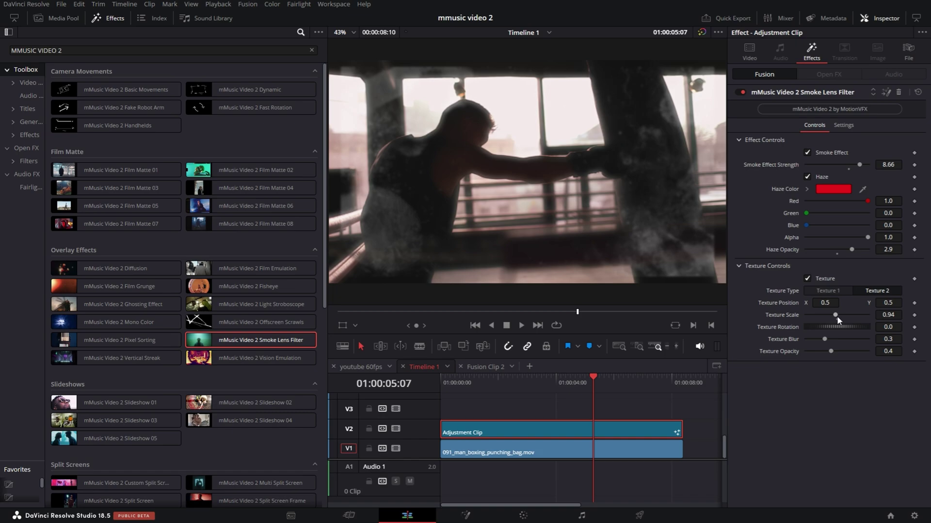
drag(837, 316, 840, 314)
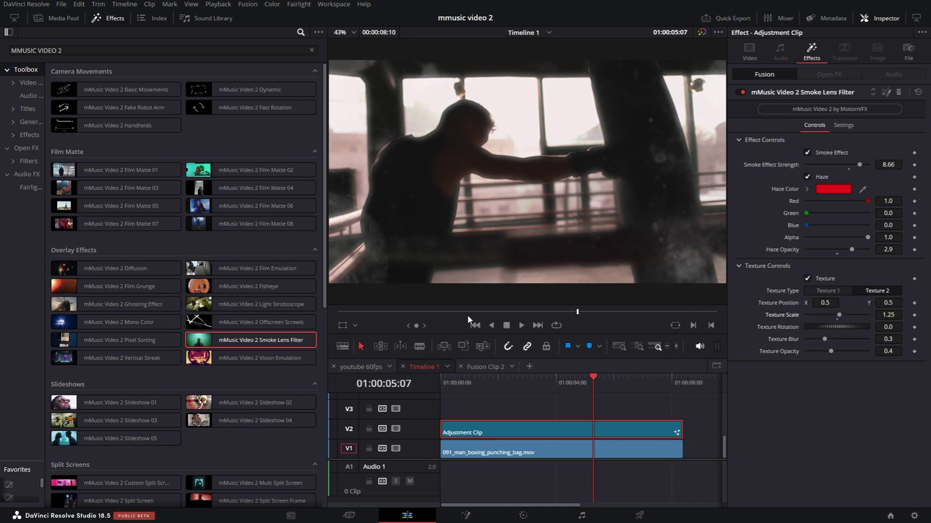
drag(468, 315, 423, 311)
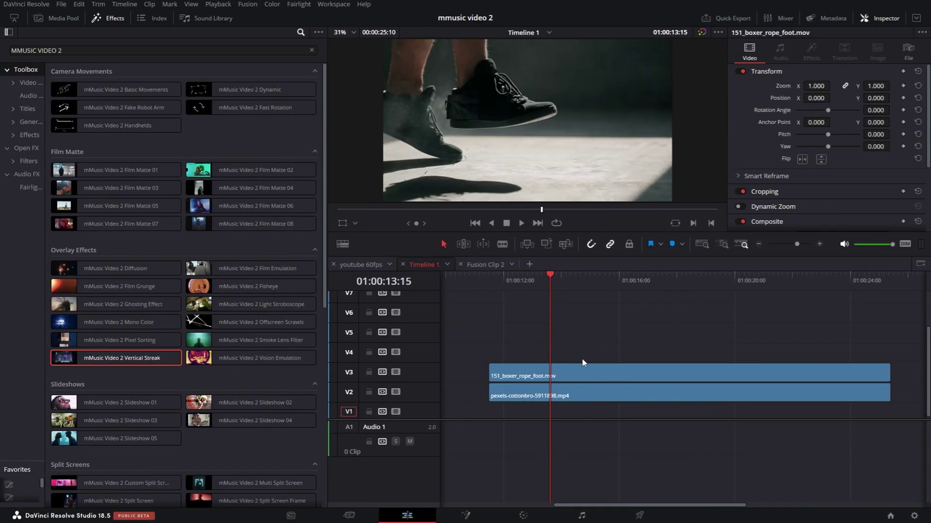
Step: Combine the boxer-feet and dancer clips into Fusion Clip 2 and apply mMusic Video 2 Split Screen
drag(617, 409, 586, 348)
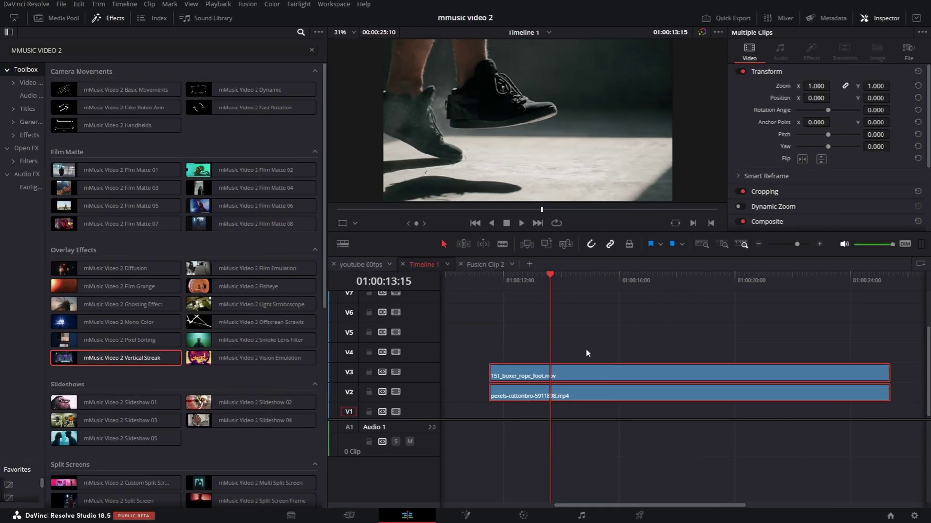
key(ctrl+shift+z)
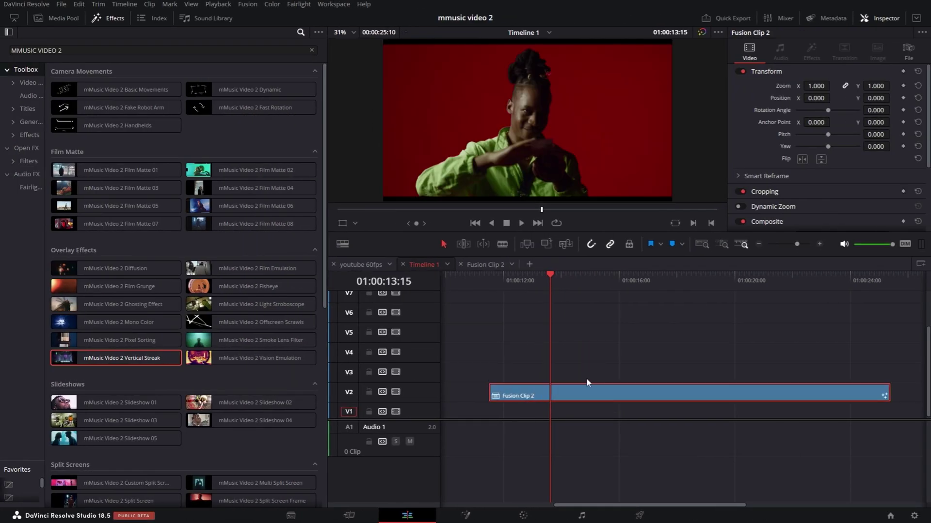
scroll(294, 313, down, 5)
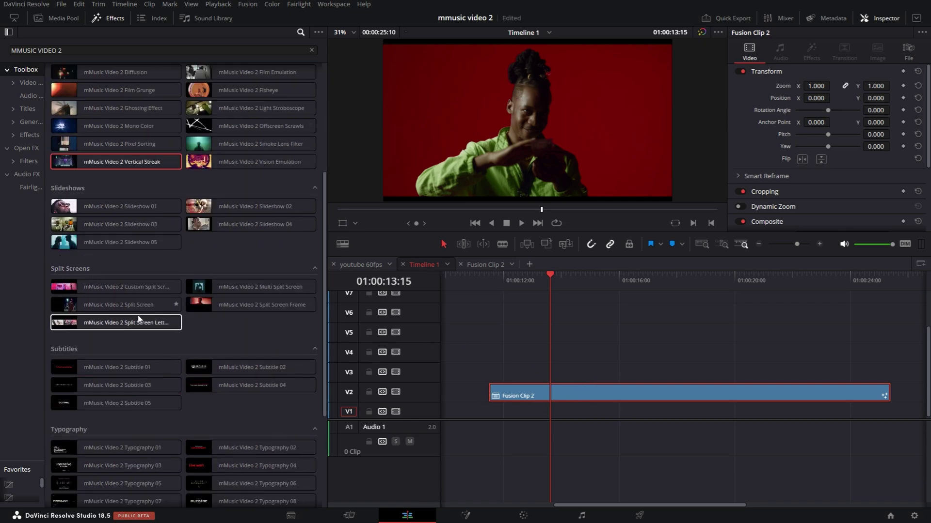
drag(121, 306, 562, 392)
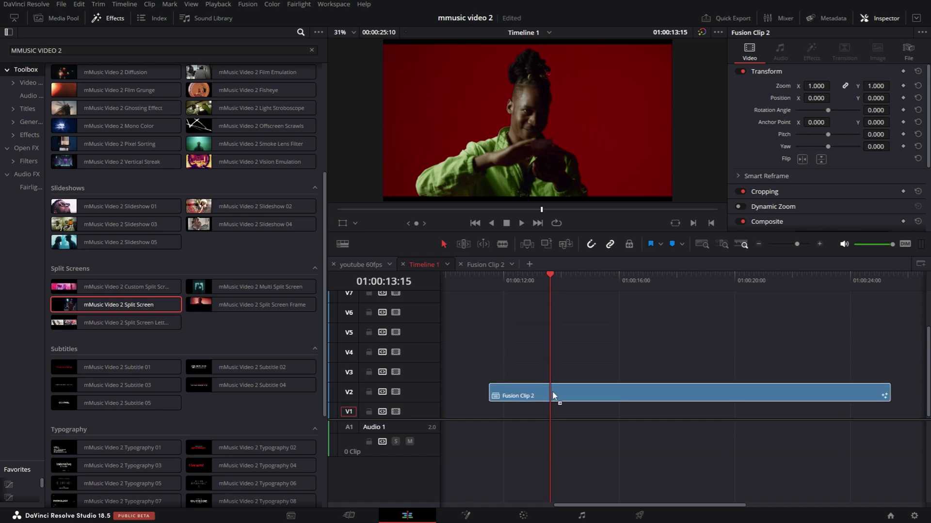
click(488, 280)
Step: Raise the Flash Glow Amount to about 0.6 and replay the split-screen clip
key(space)
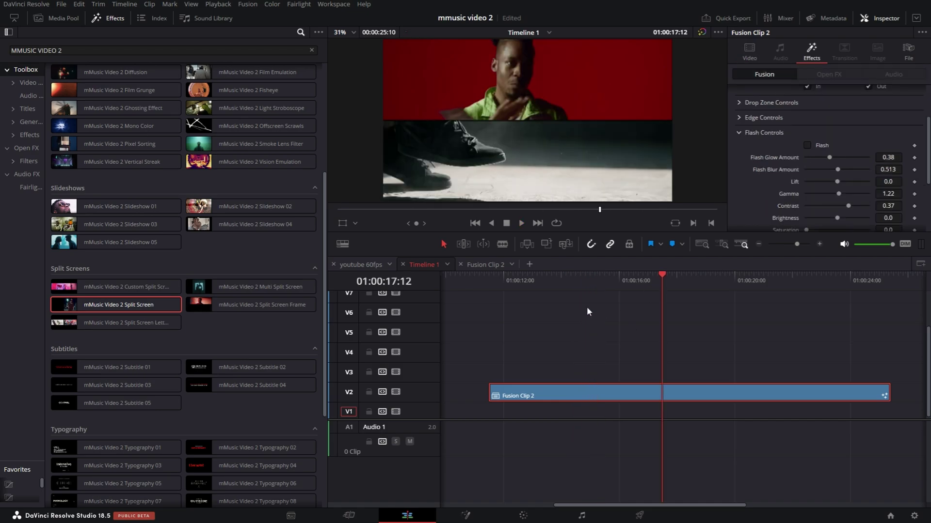
click(489, 285)
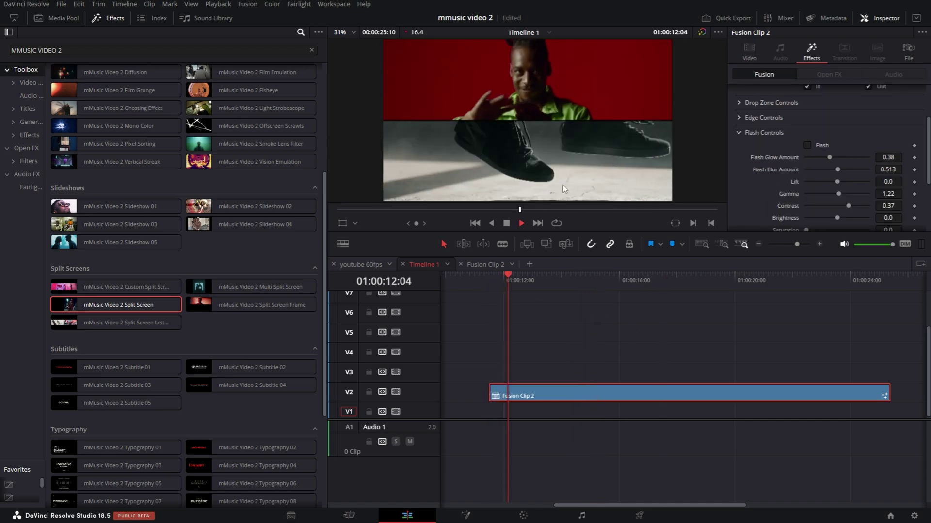
drag(829, 157, 843, 178)
click(487, 278)
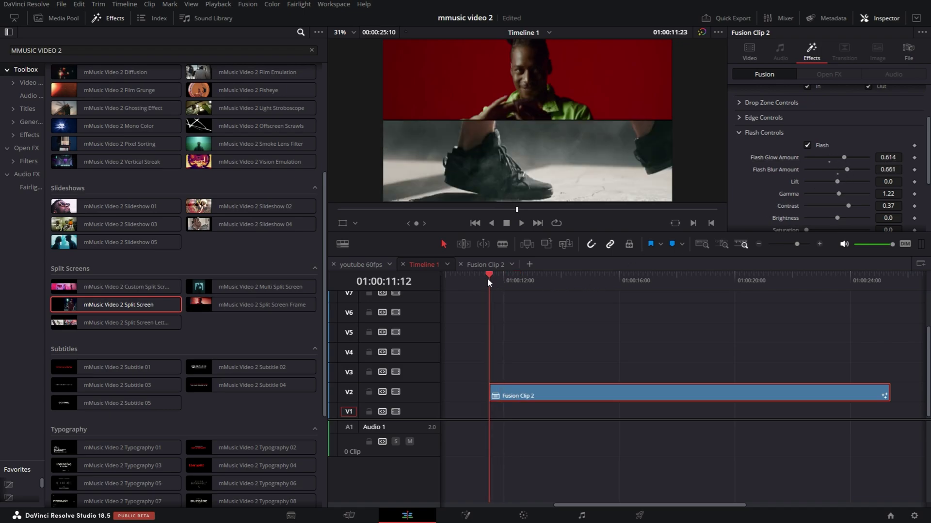
key(space)
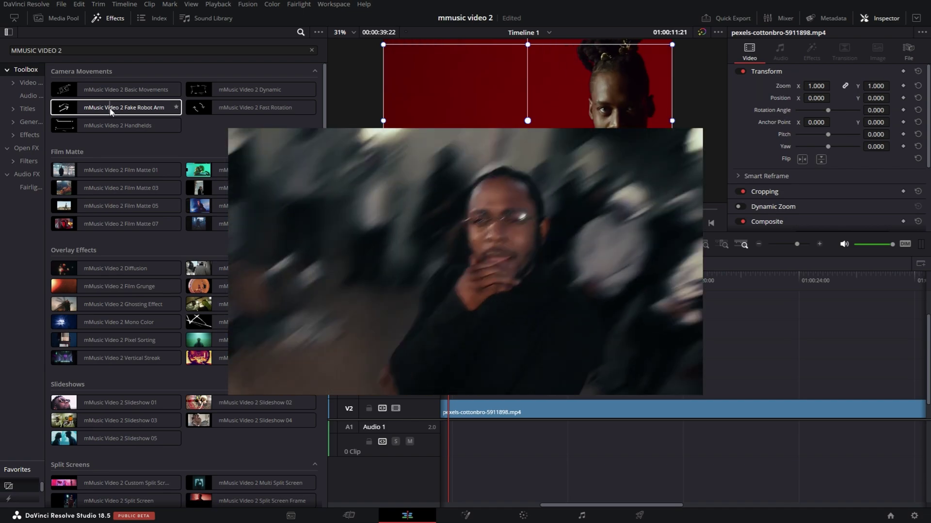
Step: Apply Fake Robot Arm to pexels-cottonbro-5911898.mp4, show Fusion Overlay, and play from 01:00:15
drag(111, 112, 484, 413)
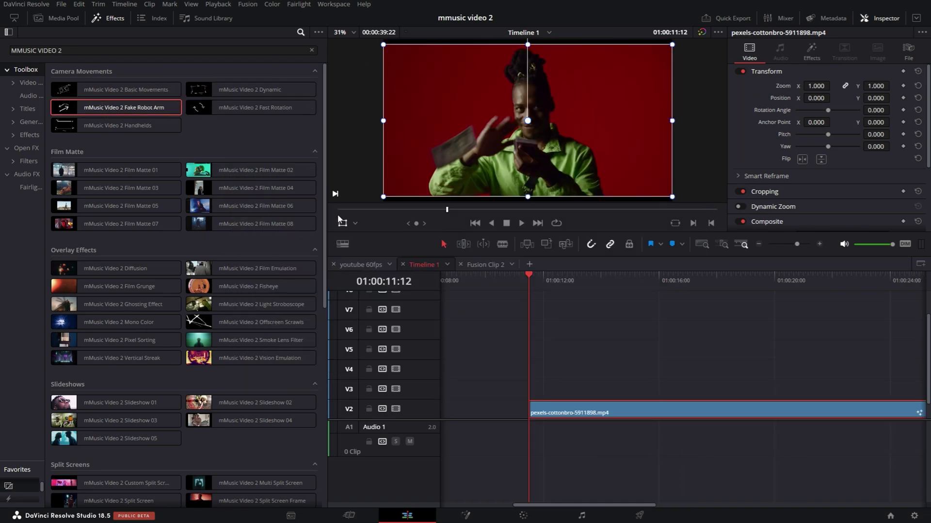
click(354, 220)
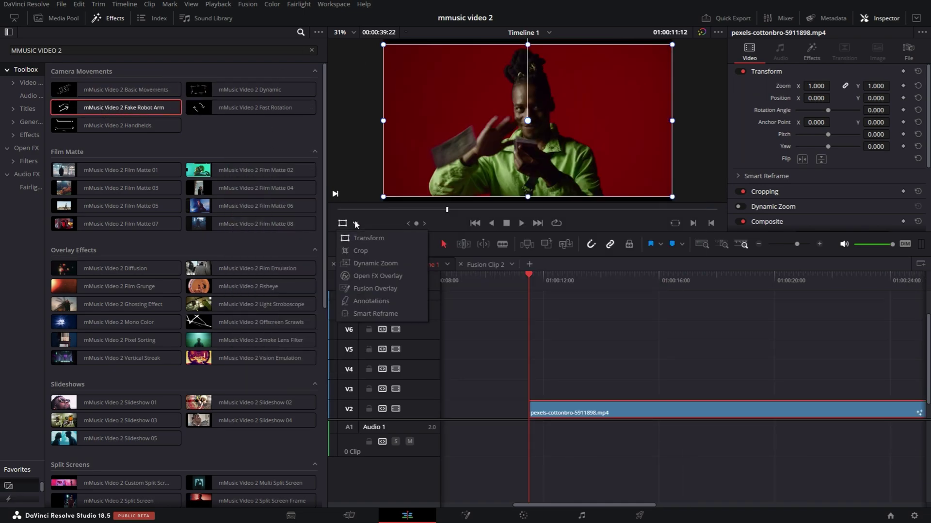
click(366, 290)
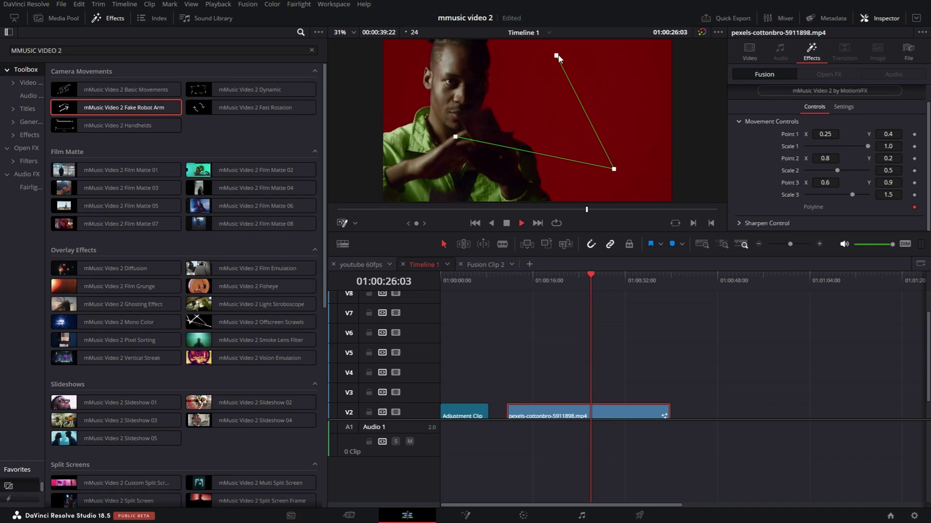
click(529, 281)
key(space)
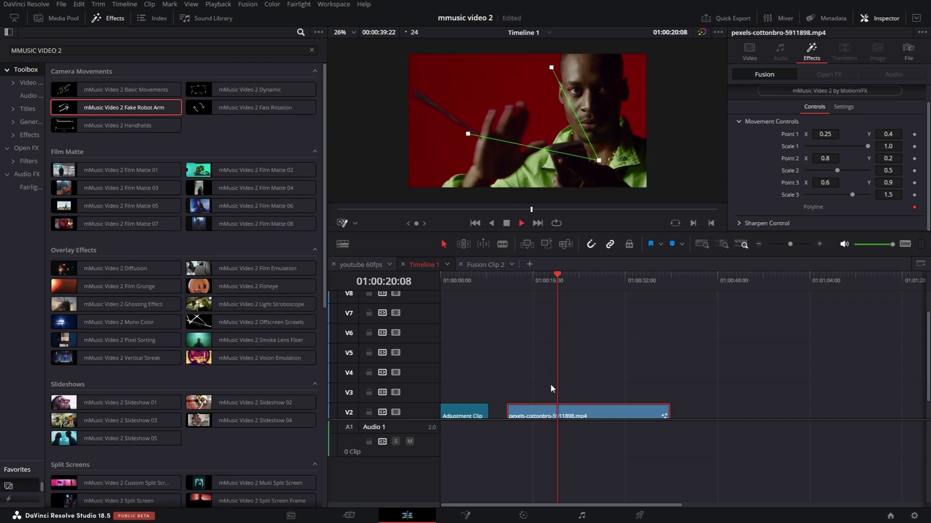
key(space)
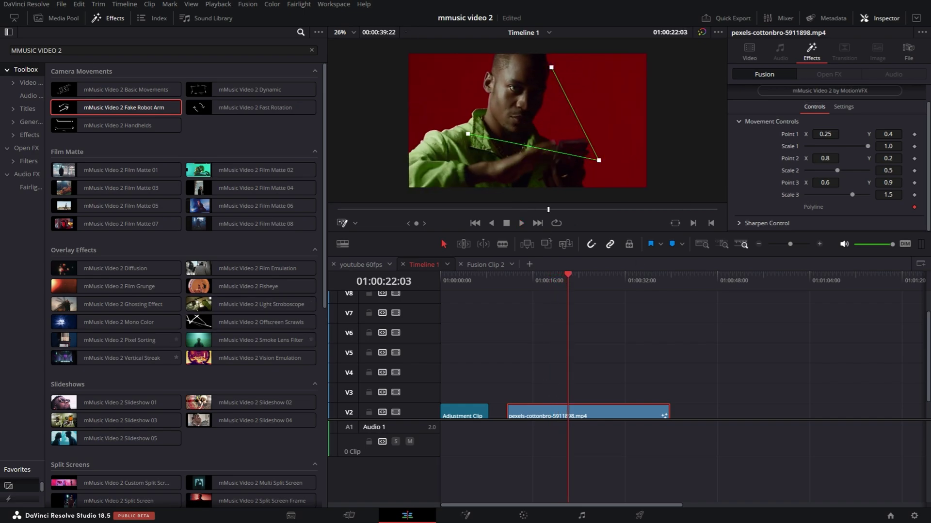
Step: Add an adjustment clip on V3 with Fake Robot Arm and play its camera move
drag(40, 480, 529, 394)
drag(138, 108, 524, 395)
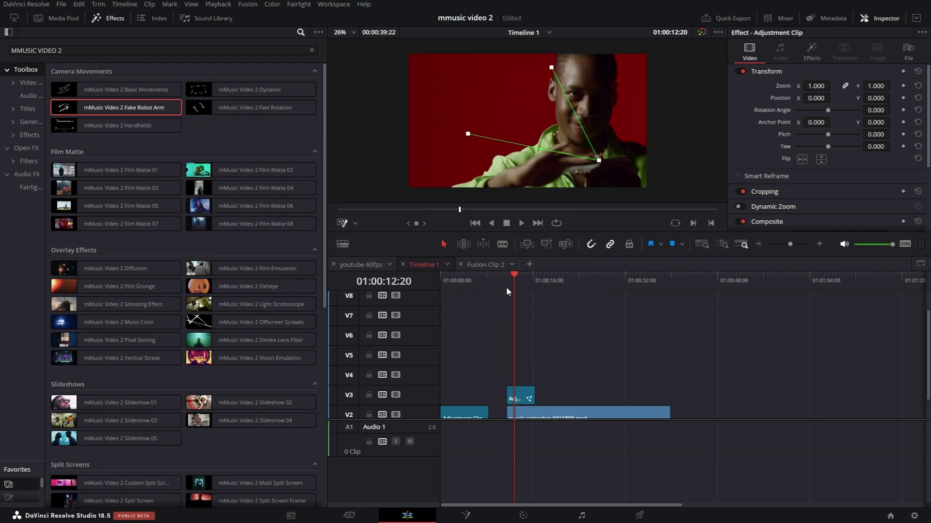
key(space)
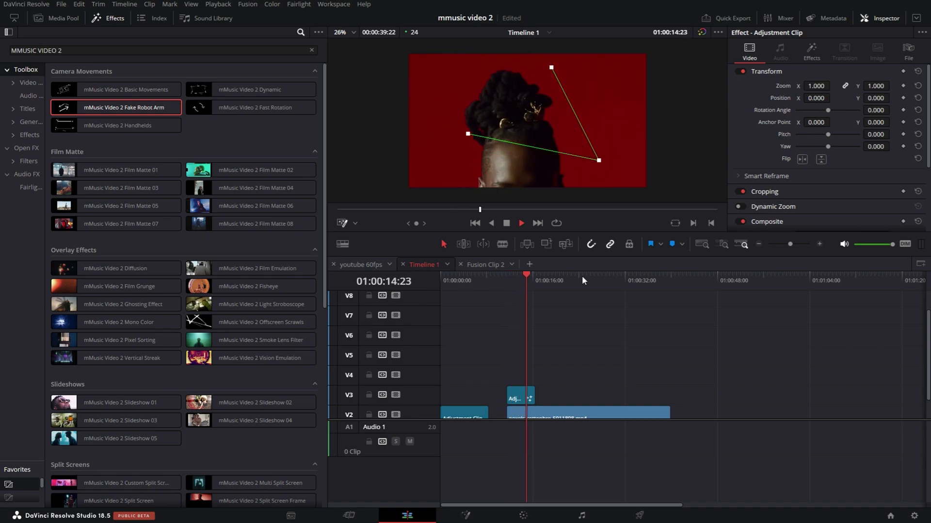
key(space)
Step: Trim the adjustment clip's right edge shorter and preview it from its start
scroll(565, 362, up, 3)
drag(675, 396, 556, 396)
click(525, 282)
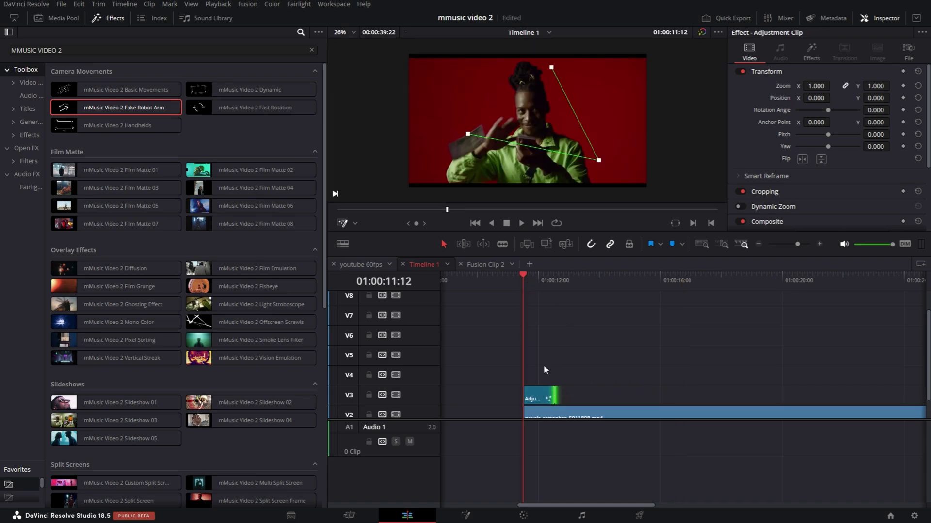
key(space)
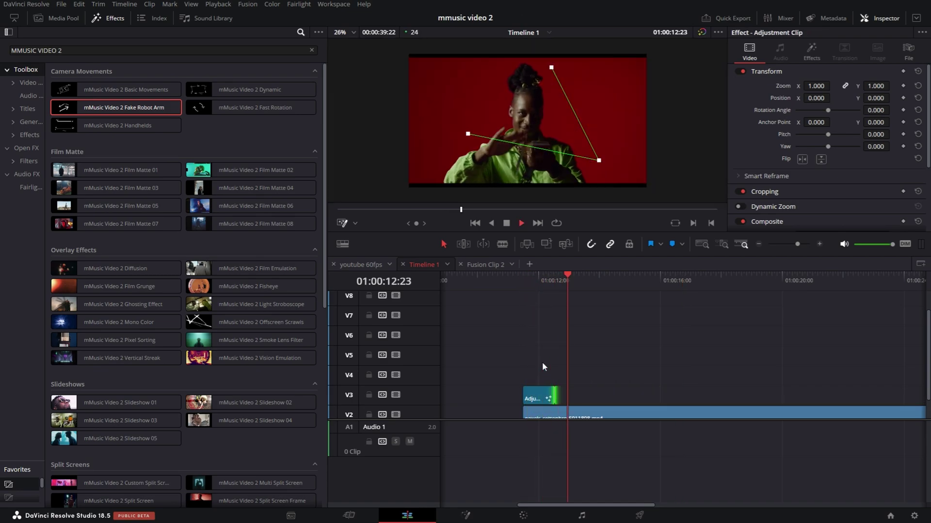
click(517, 278)
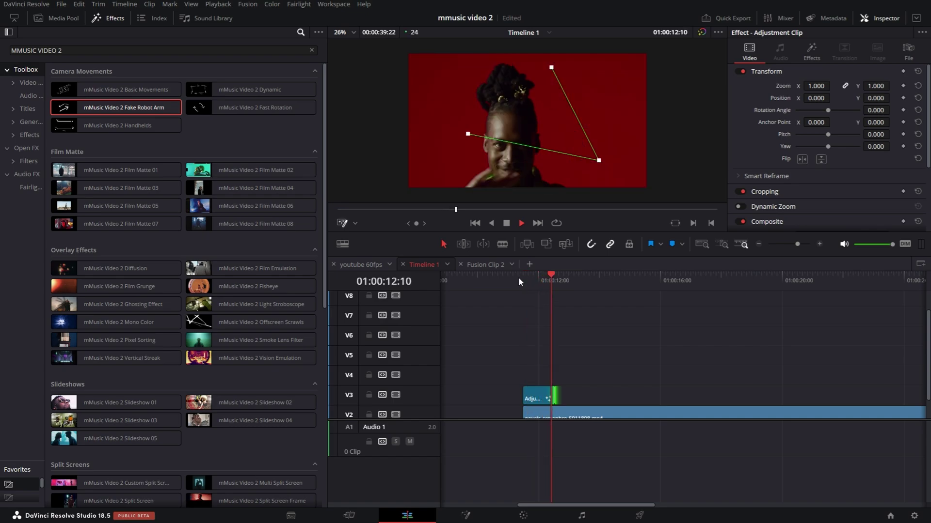
click(522, 277)
key(space)
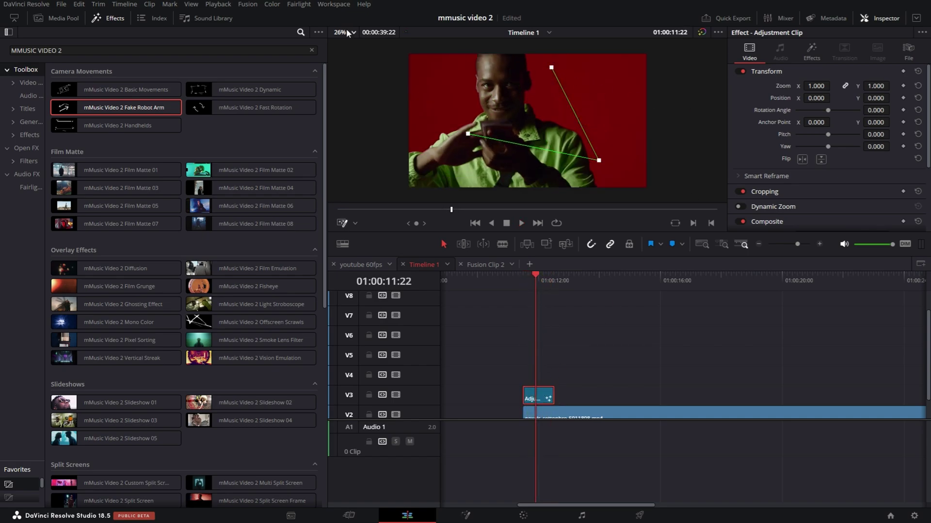
Step: Set Timeline Proxy Resolution to Full and choose a Render Cache mode
click(219, 4)
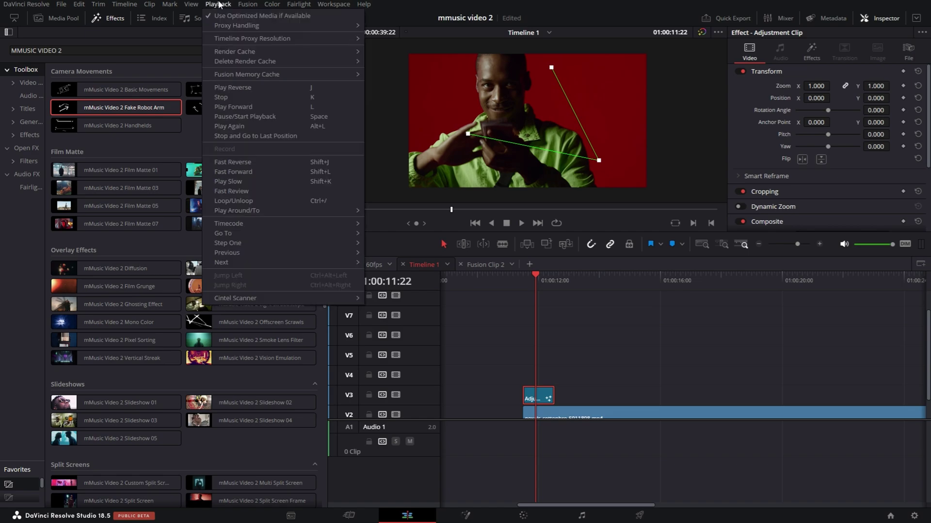
mouse_move(293, 39)
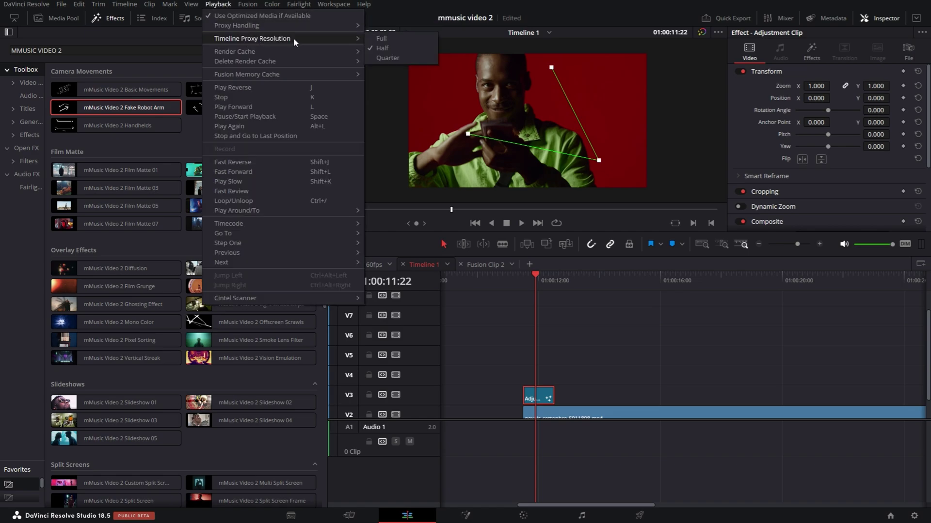
click(395, 35)
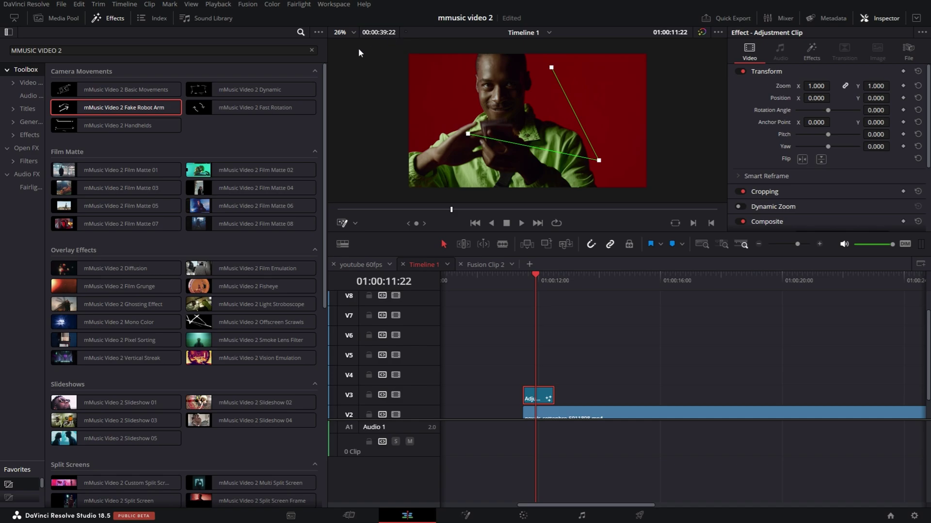
click(219, 4)
mouse_move(245, 48)
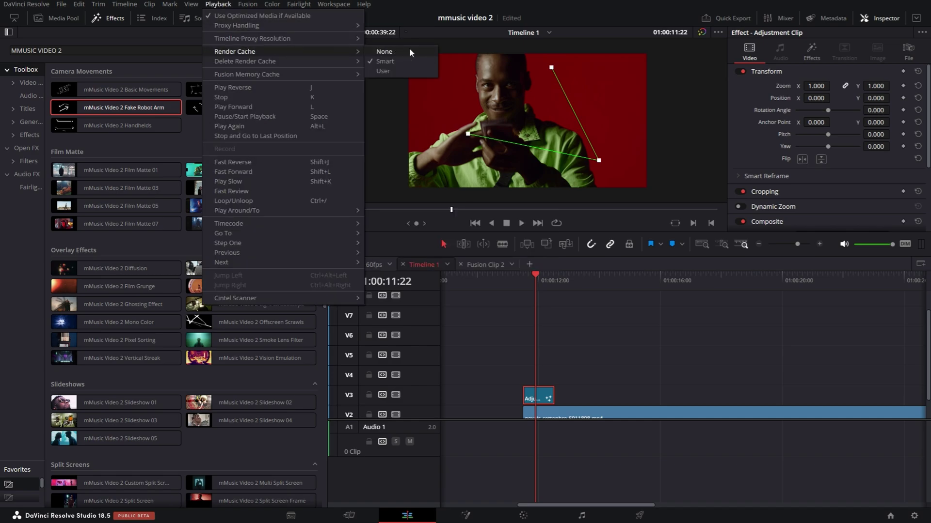
click(392, 62)
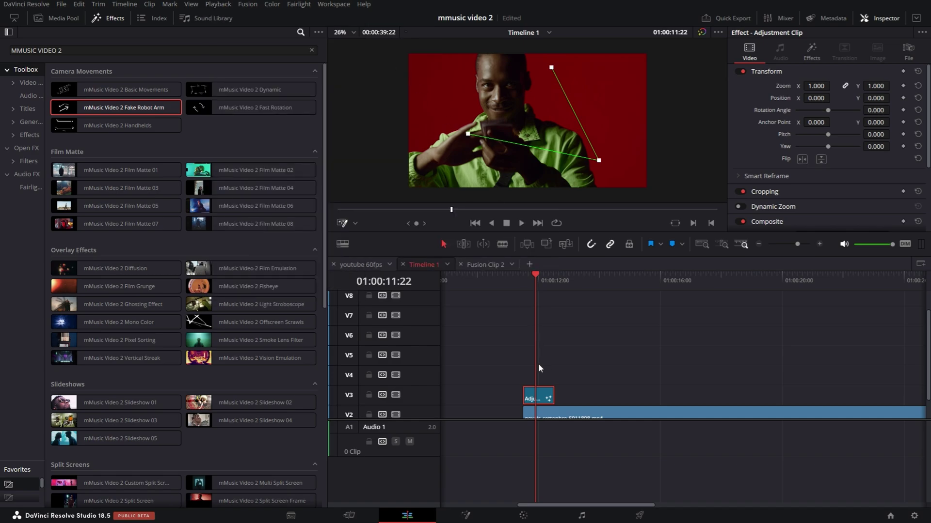
Step: Show the adjustment clip's Fake Robot Arm controls in the Inspector and play the timeline
right_click(539, 397)
click(616, 355)
key(space)
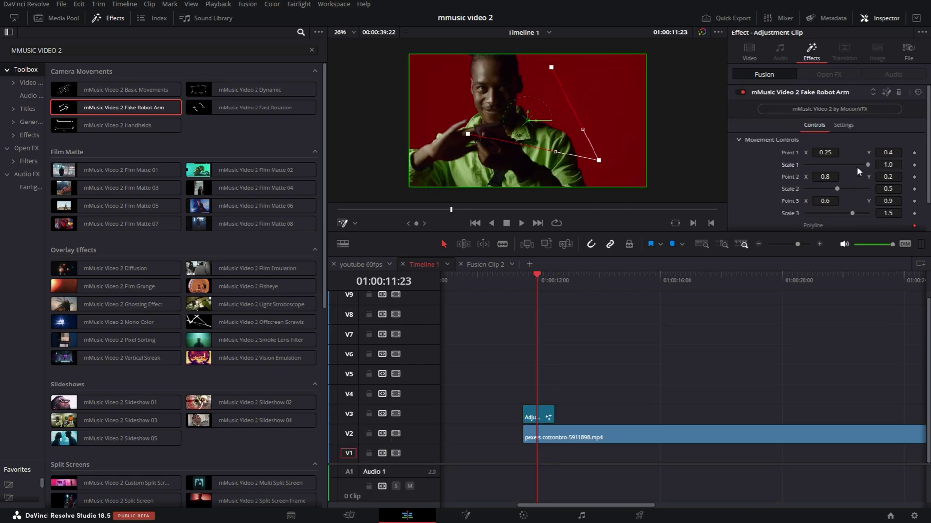
Step: Lower the Fake Robot Arm's Scale 1 from 1.0 to 0.441 and preview the move
drag(865, 165, 893, 186)
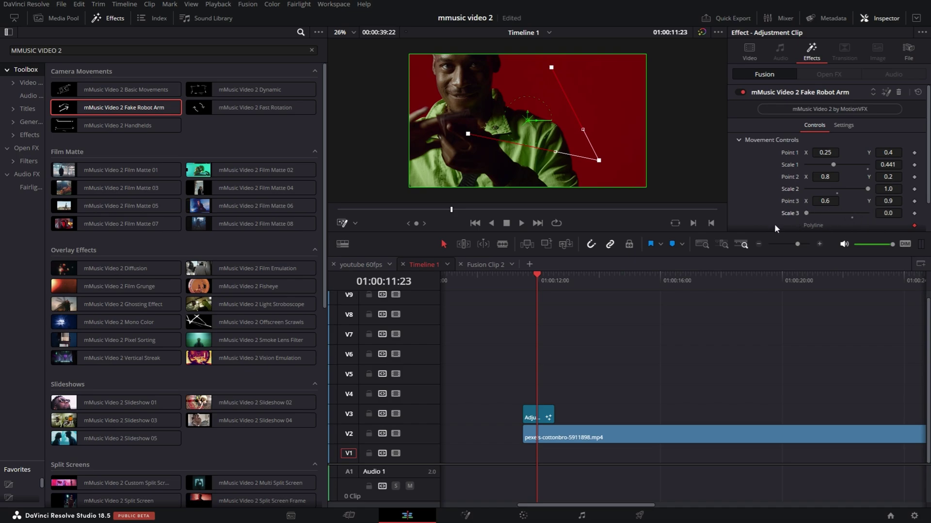
click(522, 279)
key(space)
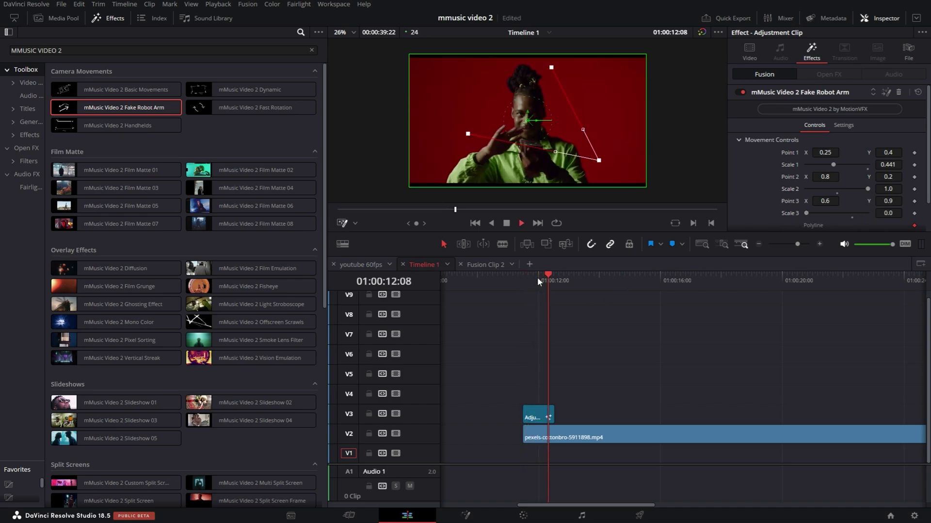
click(518, 281)
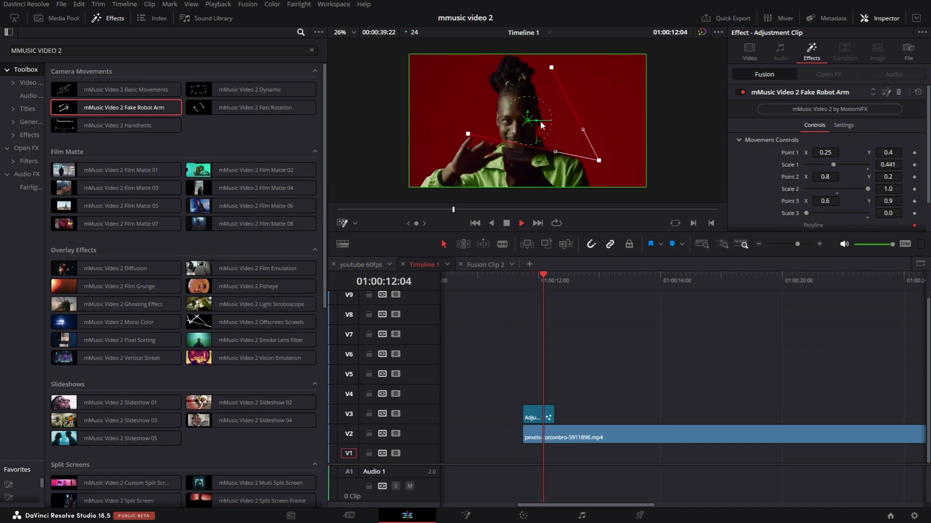
key(space)
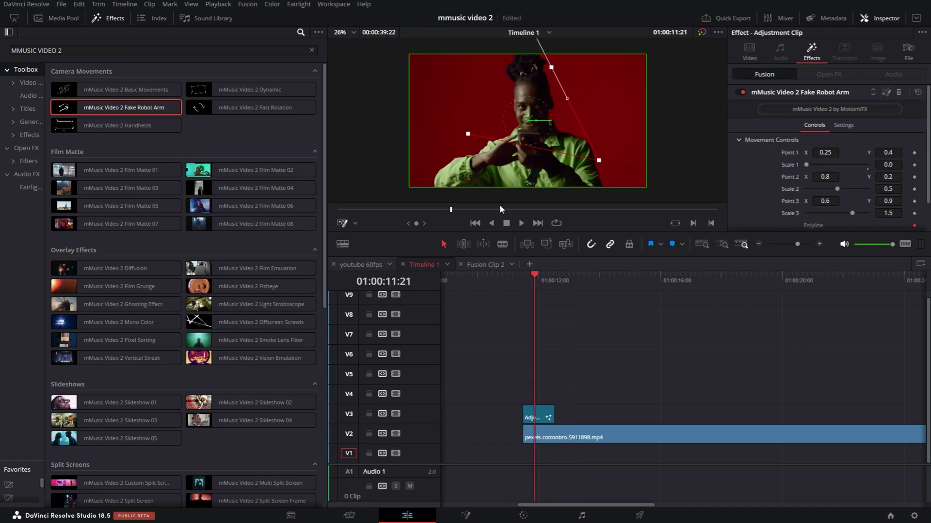
Step: Move Points 1–3 to (0.557, 0.7), (0.28, 0.155) and (0.847, 0.14), then play
click(552, 68)
drag(425, 125, 373, 125)
drag(829, 152, 907, 152)
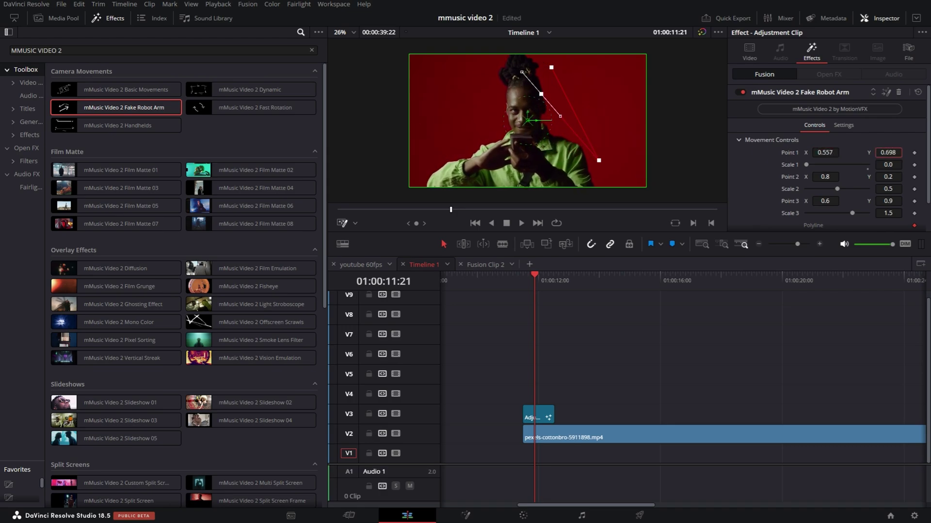
drag(824, 177, 786, 177)
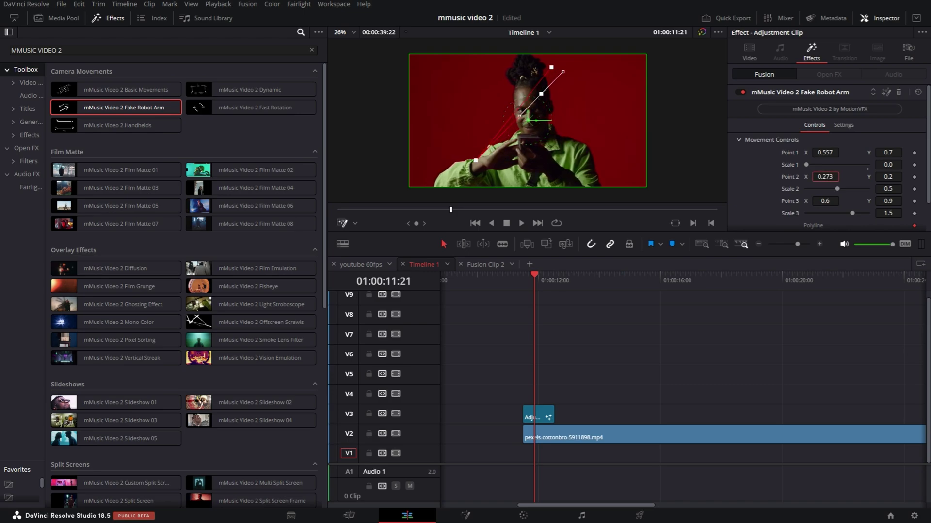
mouse_move(888, 177)
mouse_down()
mouse_move(869, 177)
mouse_move(894, 177)
mouse_up()
drag(888, 200, 853, 201)
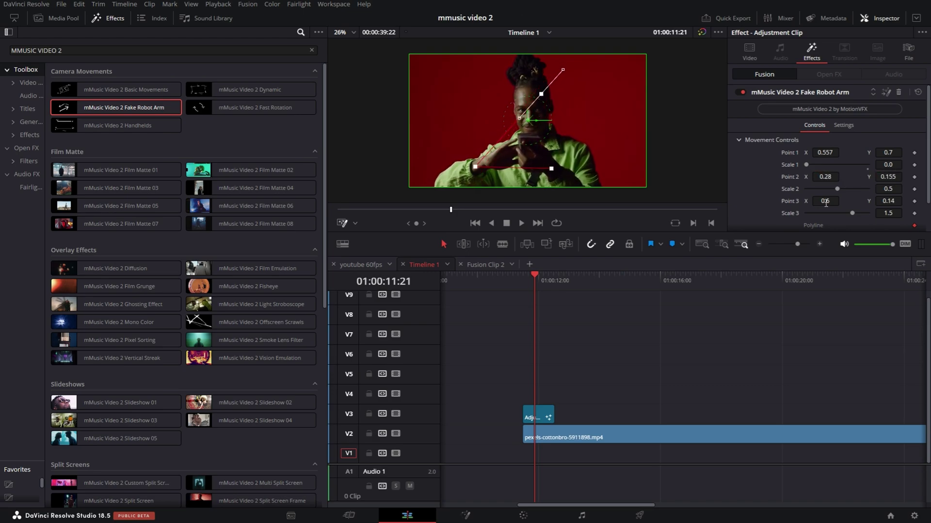
click(523, 301)
click(511, 281)
key(space)
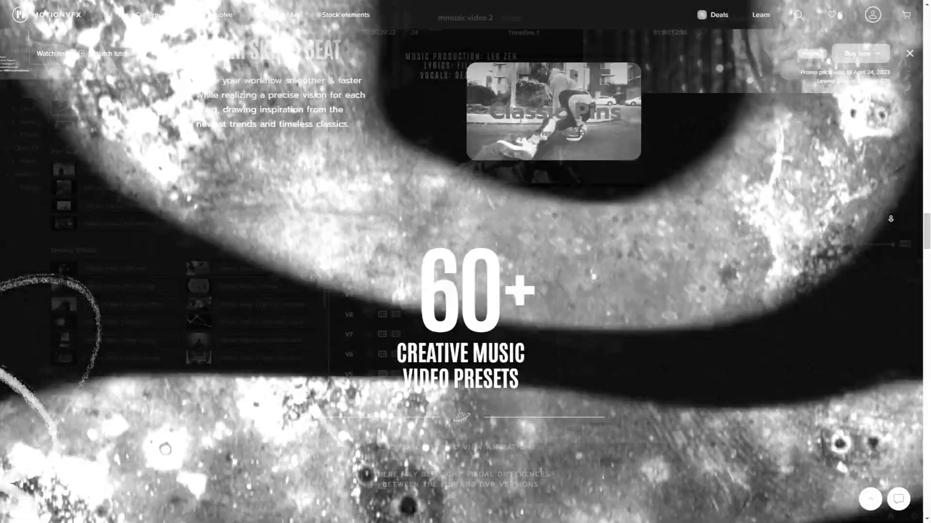
Step: Scroll the mMusic Video 2 page past Film Mattes, Overlays, Split Screens and Typography to Camera Movements
scroll(455, 276, down, 4)
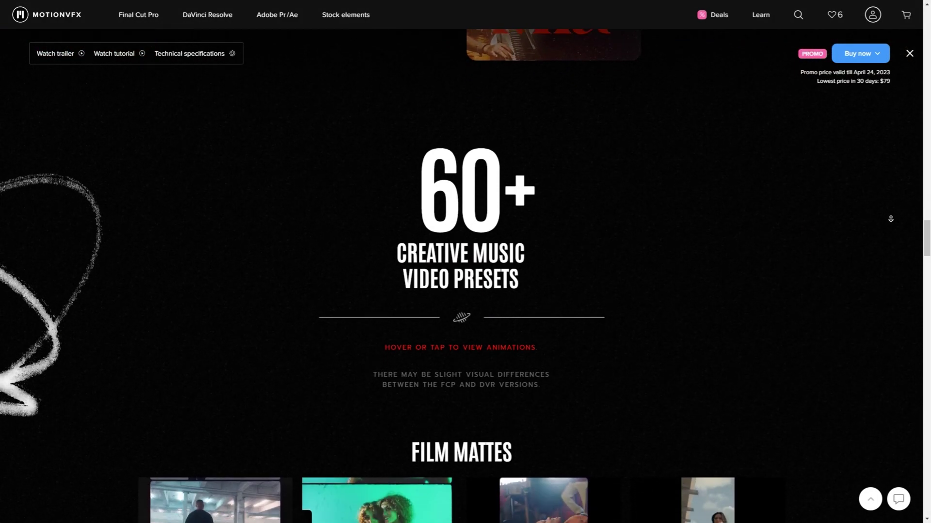
scroll(456, 276, down, 2)
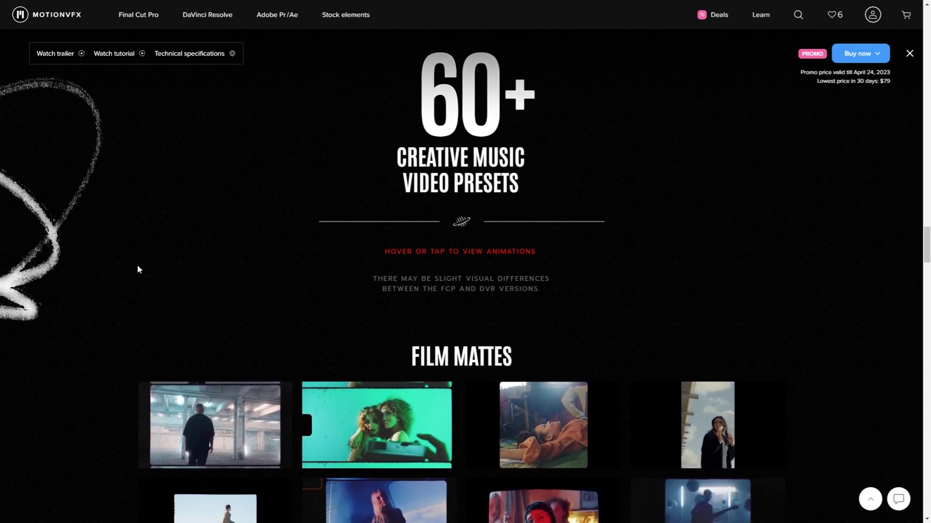
scroll(878, 268, down, 6)
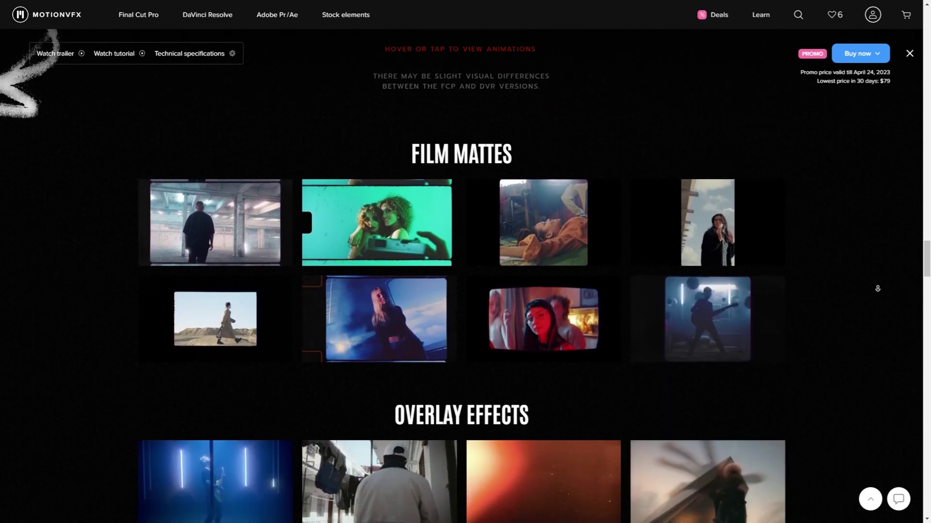
scroll(878, 288, down, 7)
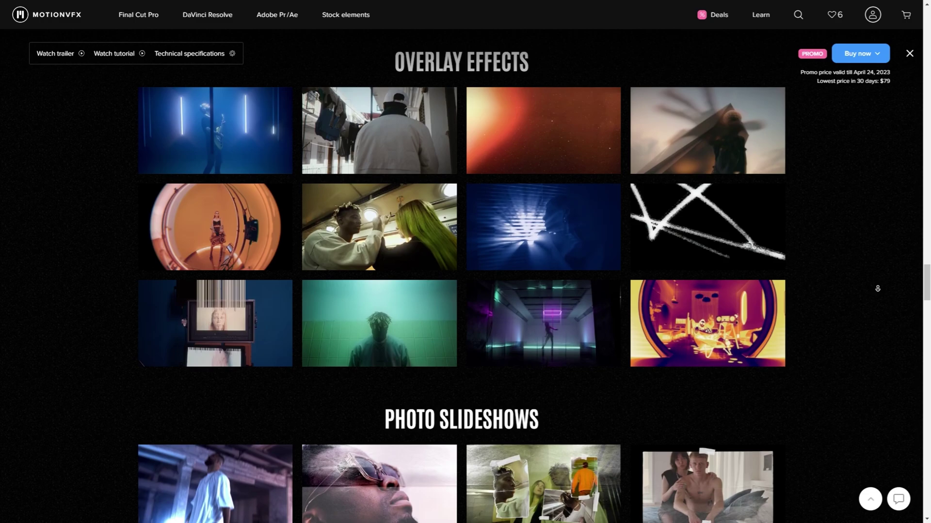
scroll(877, 289, down, 7)
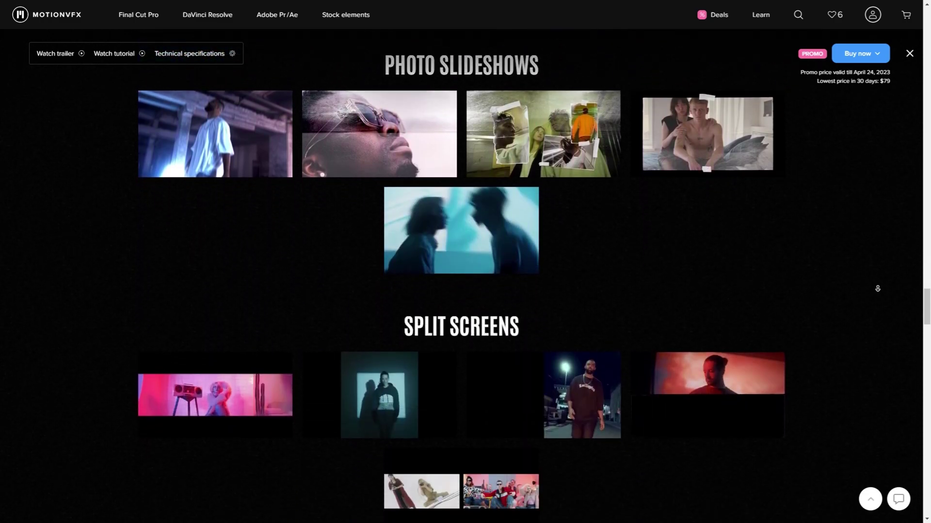
scroll(877, 288, down, 7)
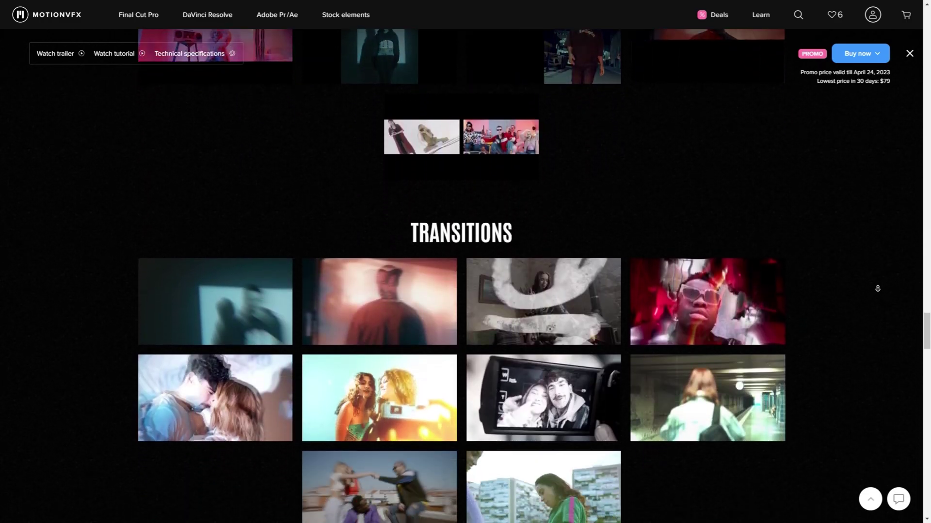
scroll(877, 288, down, 7)
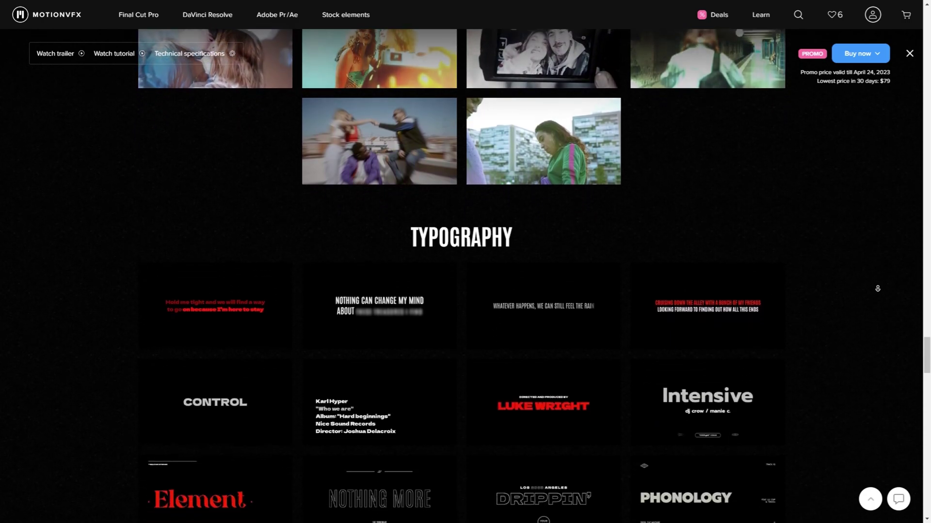
scroll(877, 288, down, 7)
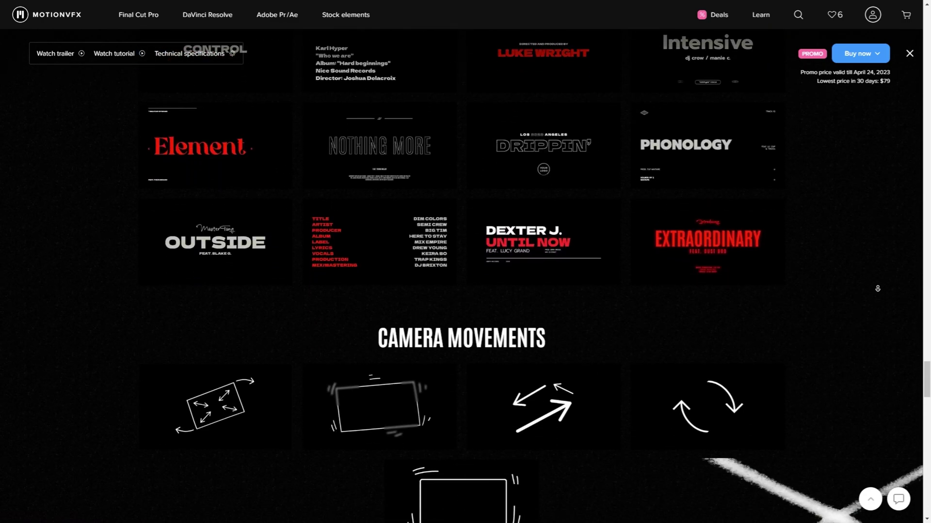